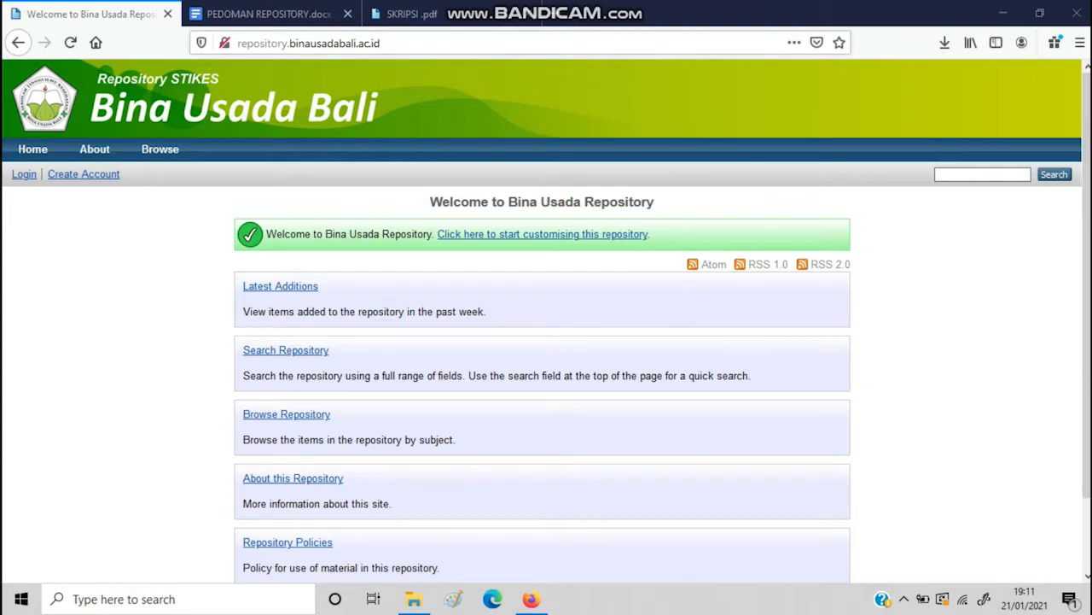
Switch from the browser to File Explorer showing UPLOAD REPOSITORY on USB Drive (G:) with eight thesis PDFs
left_click(350, 42)
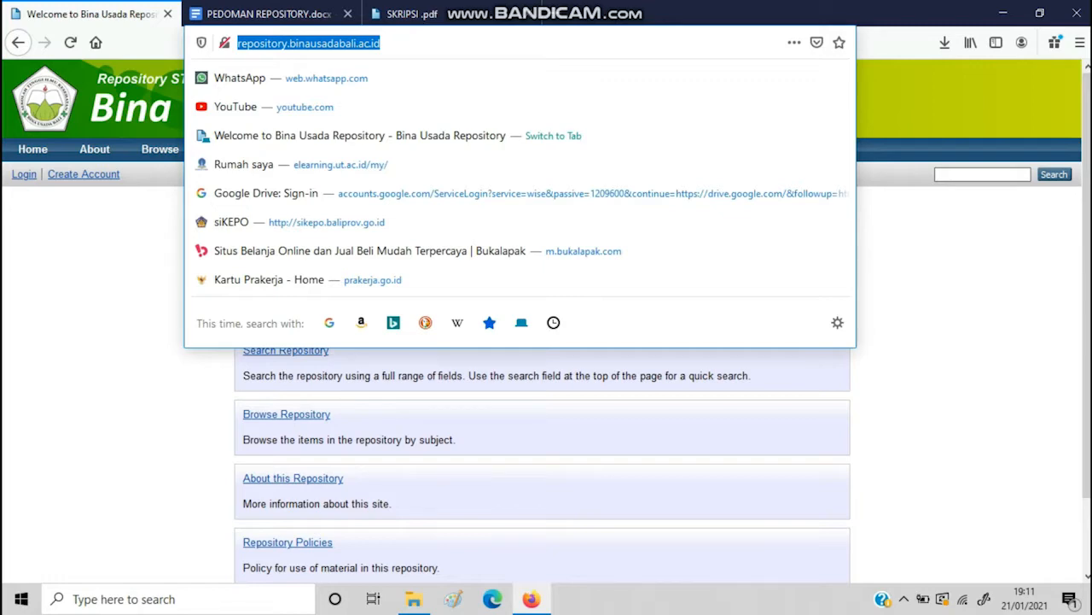
left_click(964, 325)
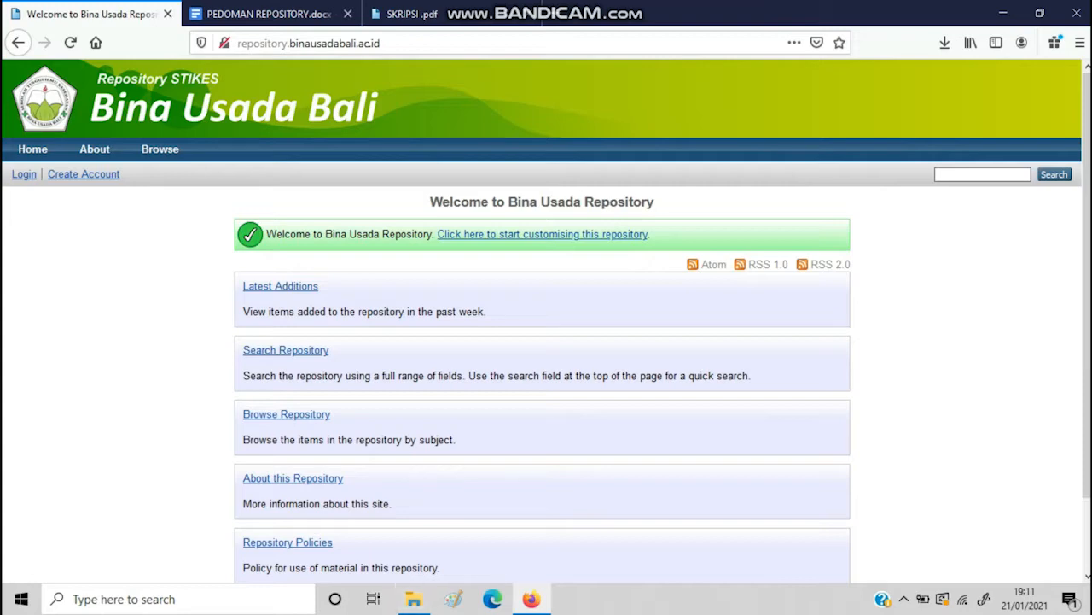
mouse_move(413, 598)
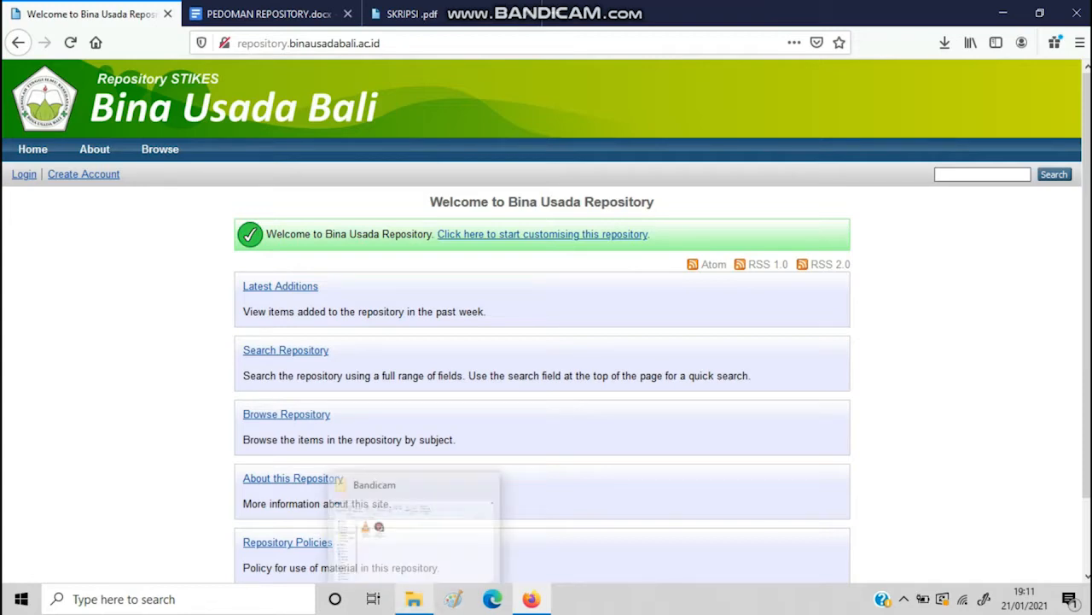
left_click(413, 599)
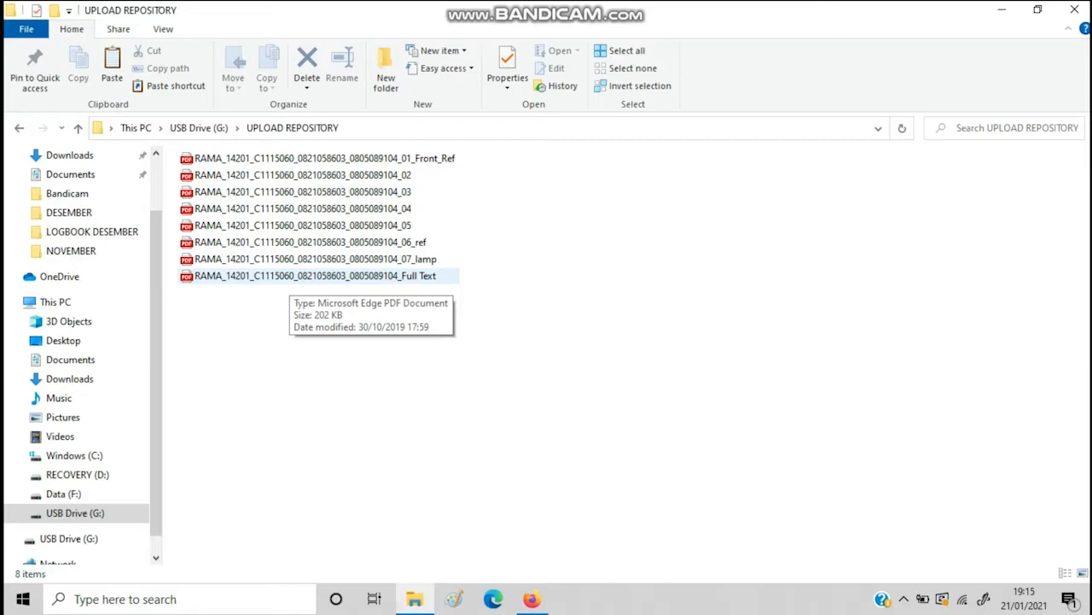
Check the Full Text PDF's size, then bring the repository welcome page in Firefox back to front
left_click(290, 276)
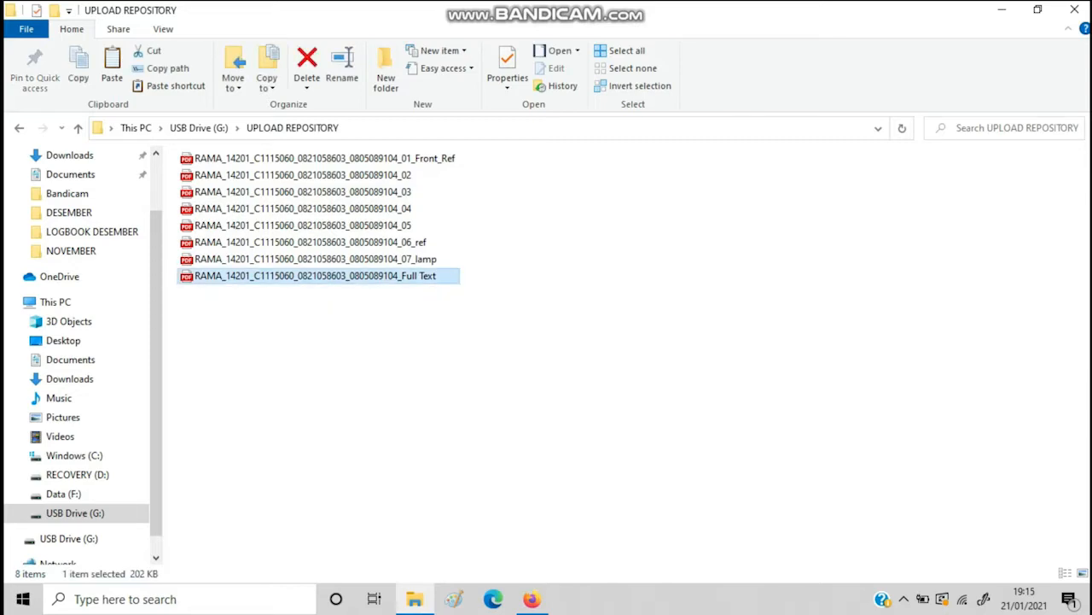
left_click(358, 341)
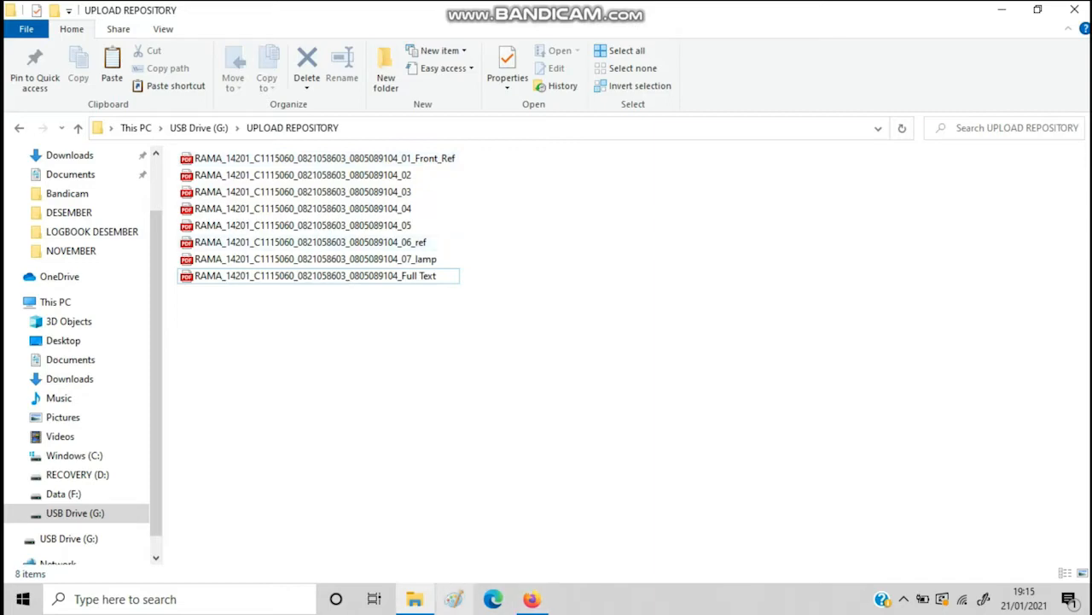
mouse_move(414, 599)
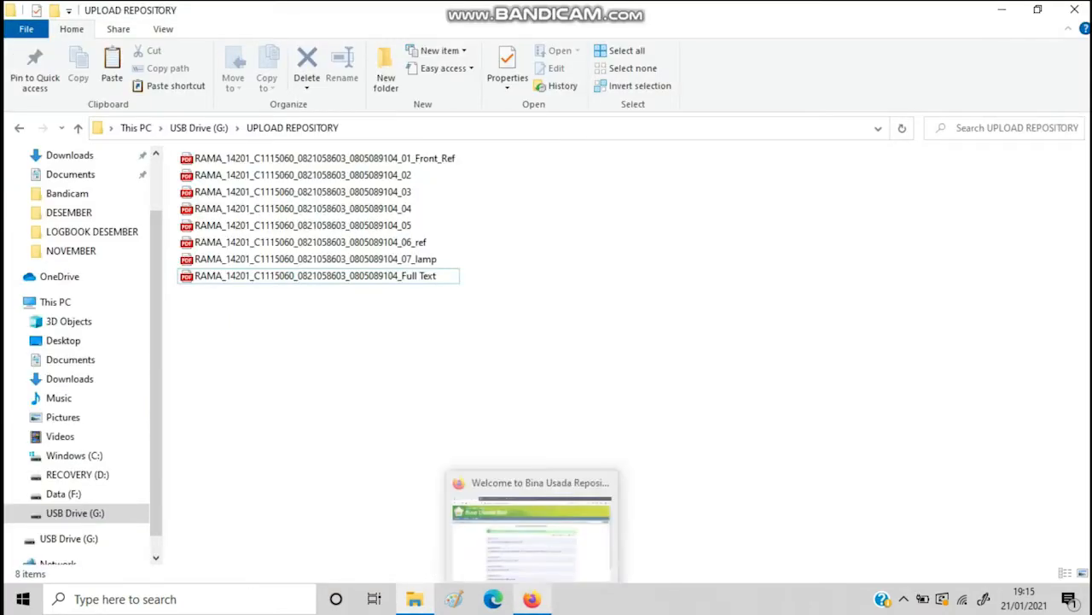
left_click(532, 599)
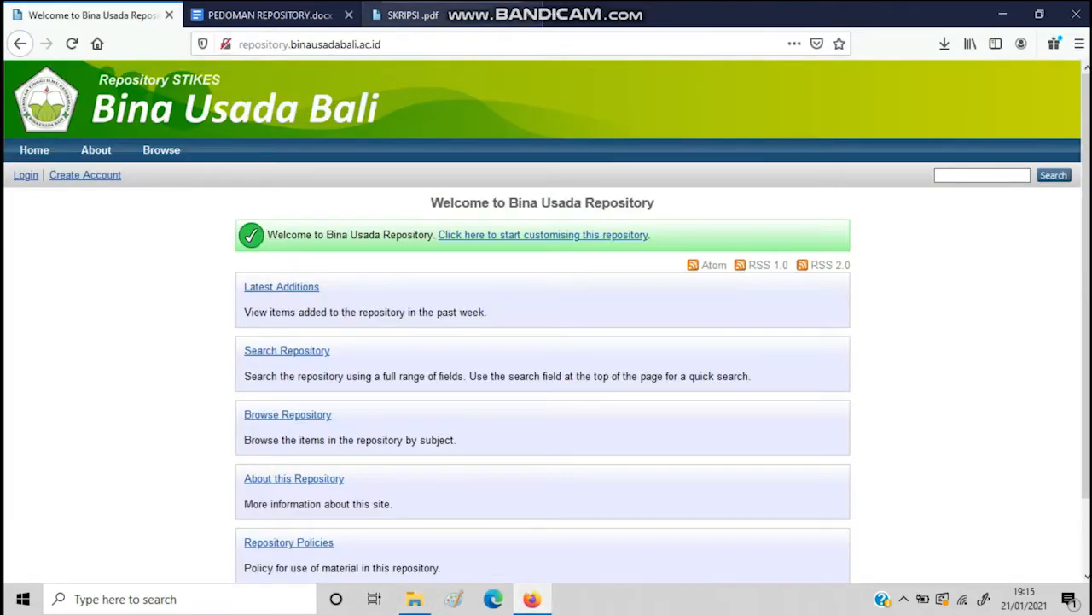
left_click(410, 15)
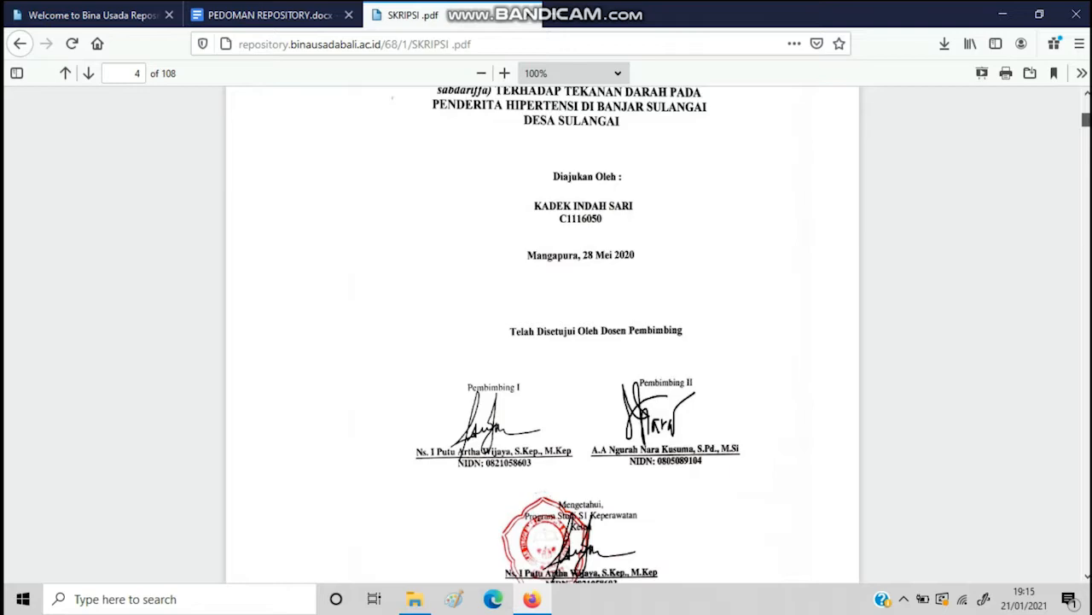
left_click_drag(1085, 120, 1085, 121)
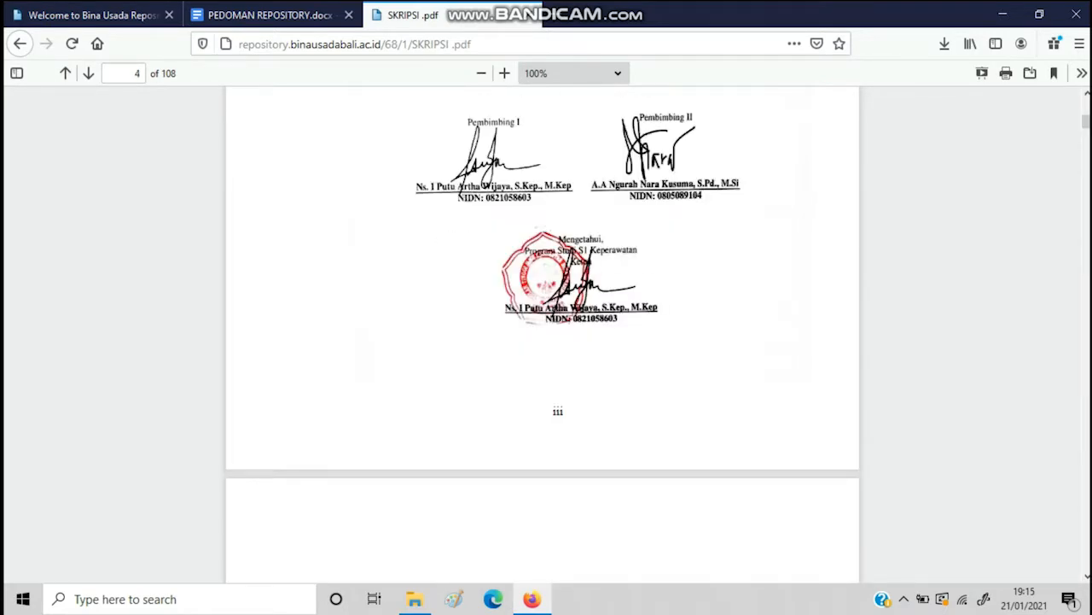
left_click(1086, 93)
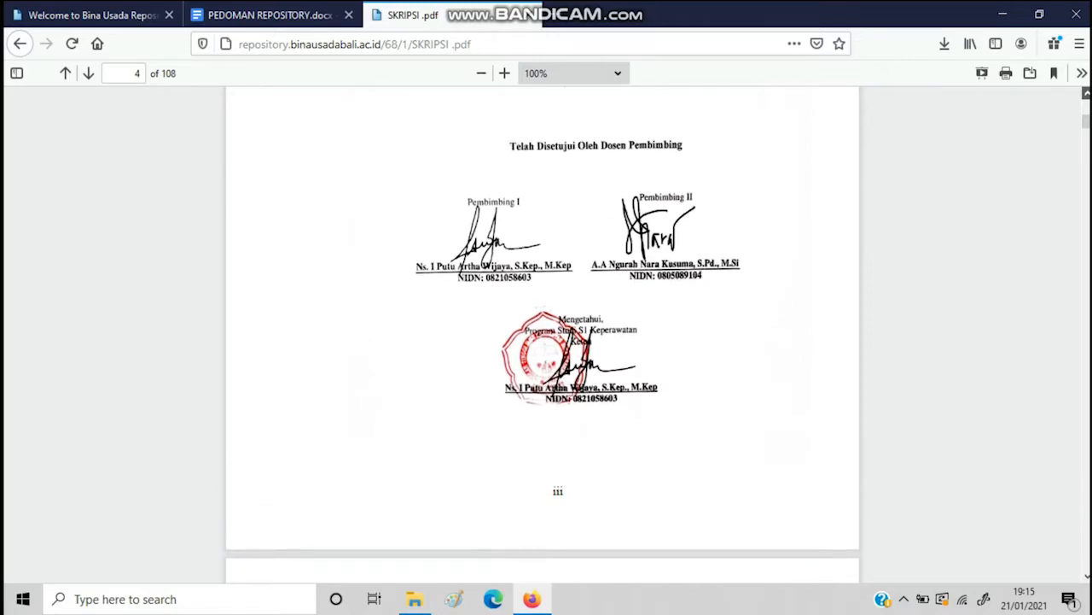
scroll(543, 335, "up", 2)
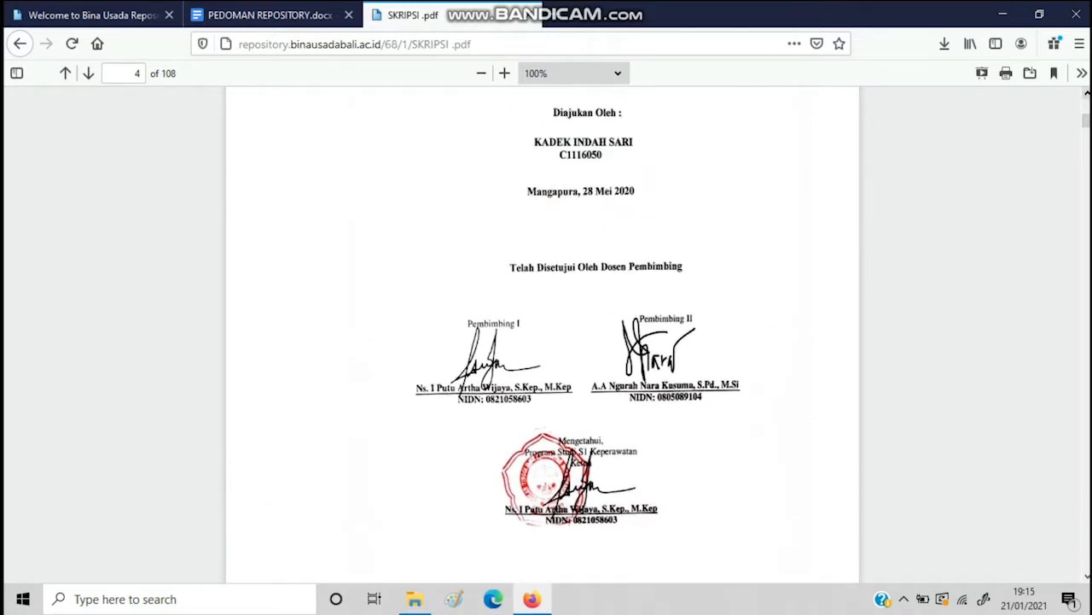
scroll(543, 335, "up", 8)
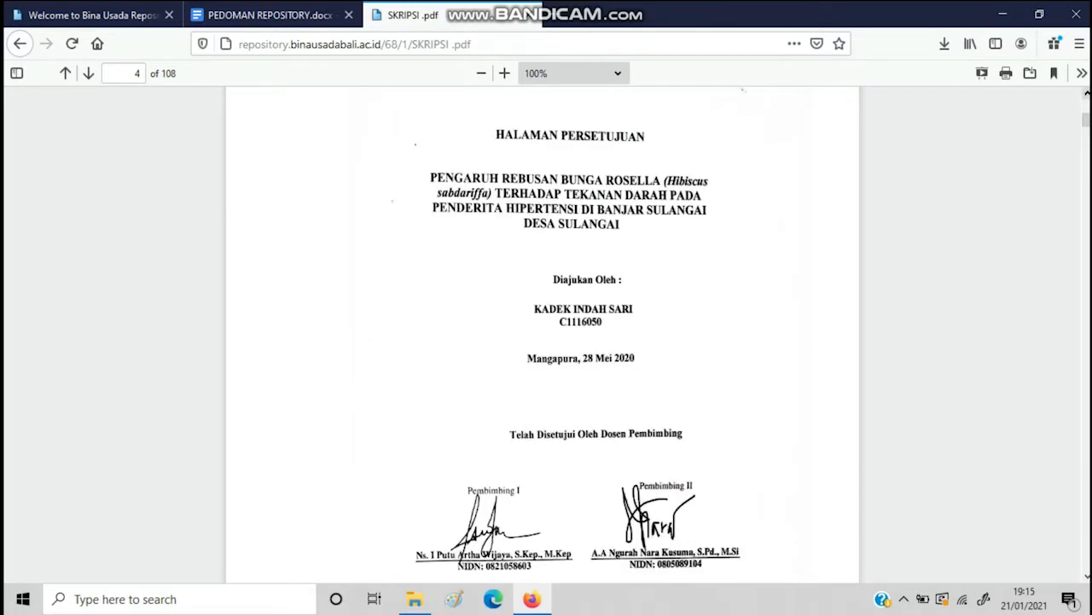
scroll(543, 335, "up", 12)
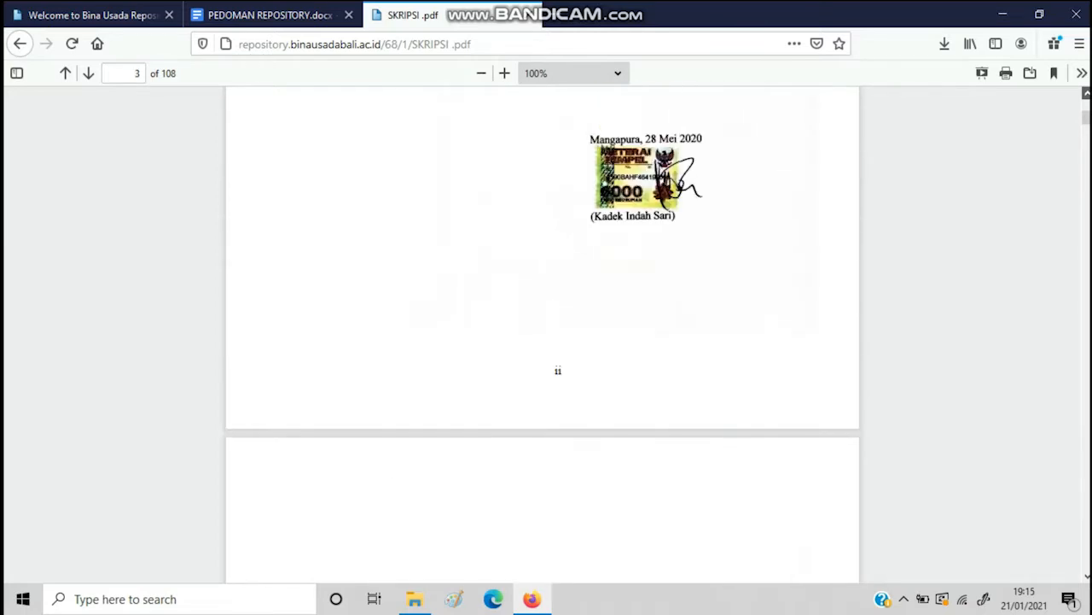
scroll(543, 335, "up", 2)
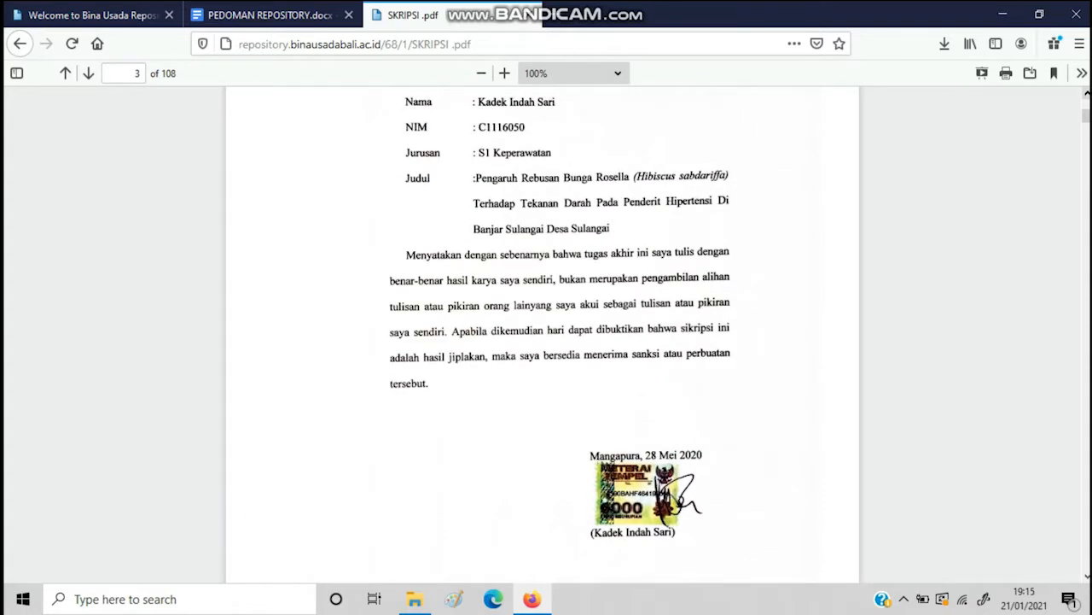
scroll(543, 335, "up", 4)
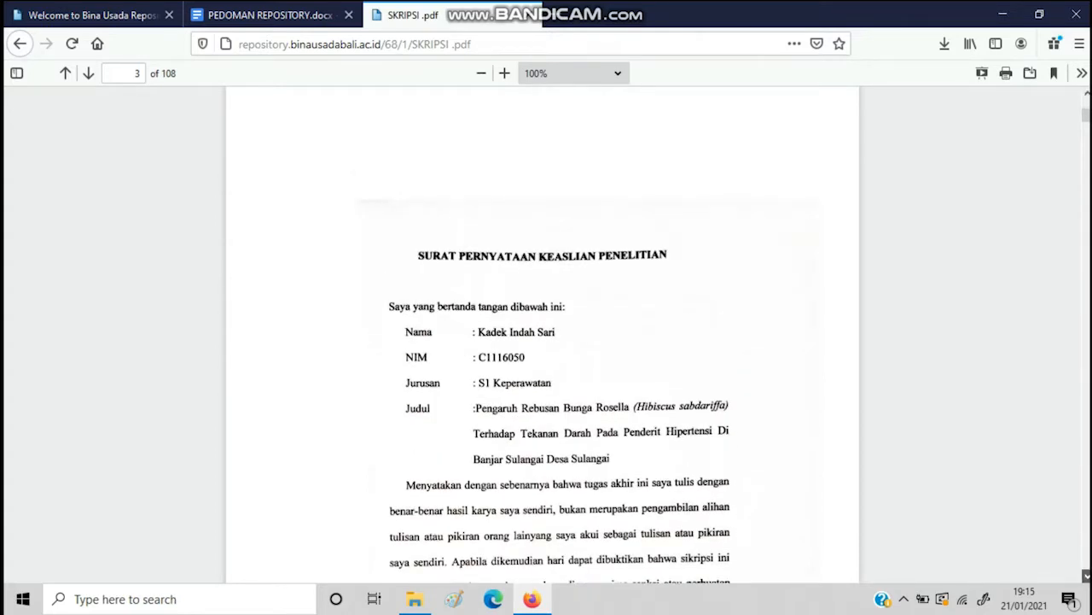
scroll(543, 335, "down", 3)
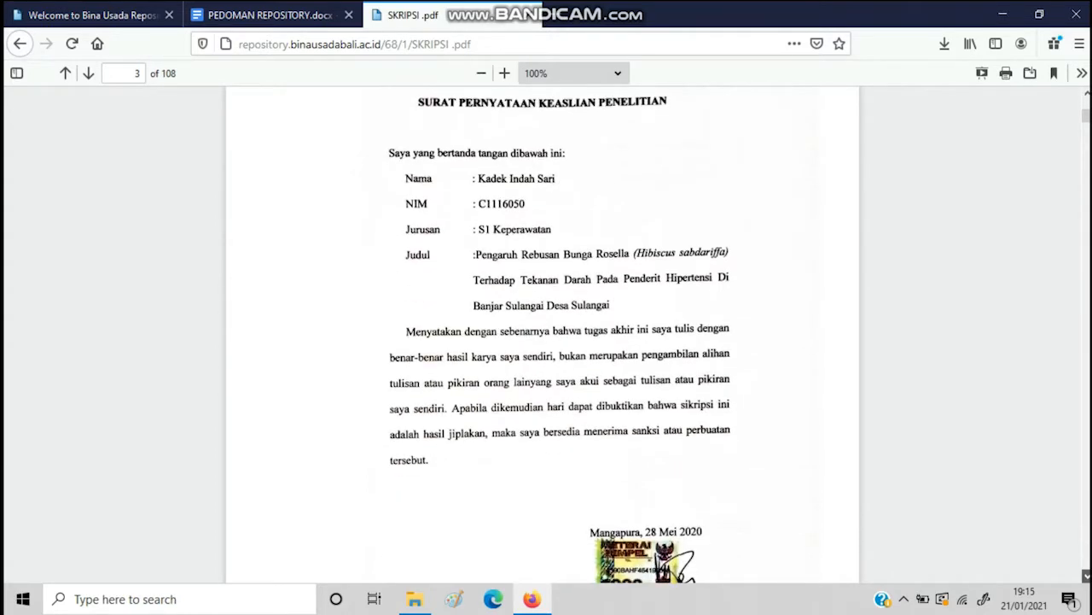
scroll(543, 334, "down", 3)
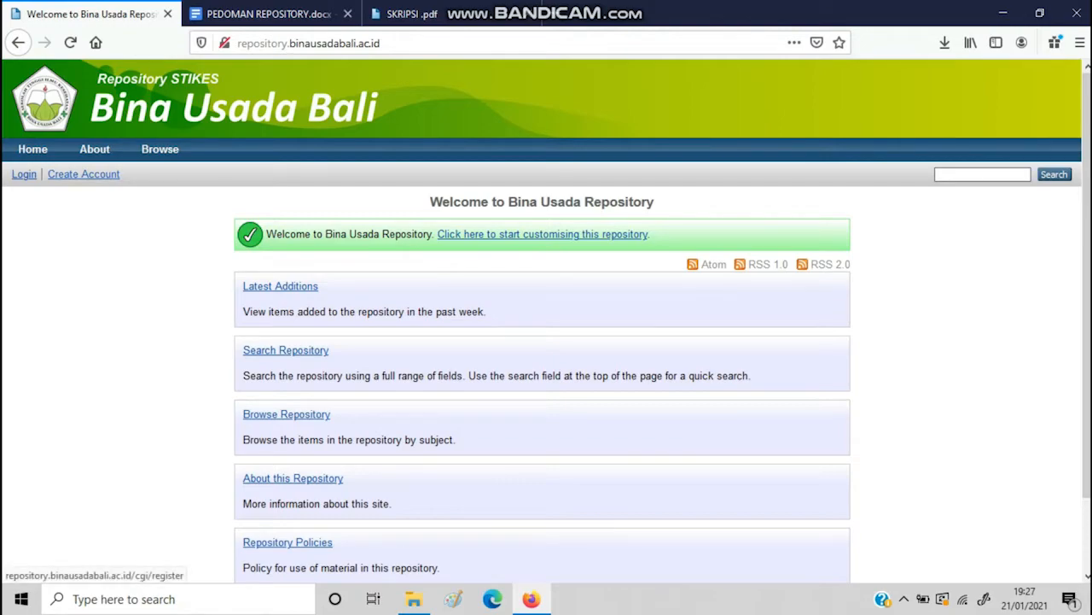
Look over the Create Account registration fields, then use Login to sign in instead
left_click(84, 174)
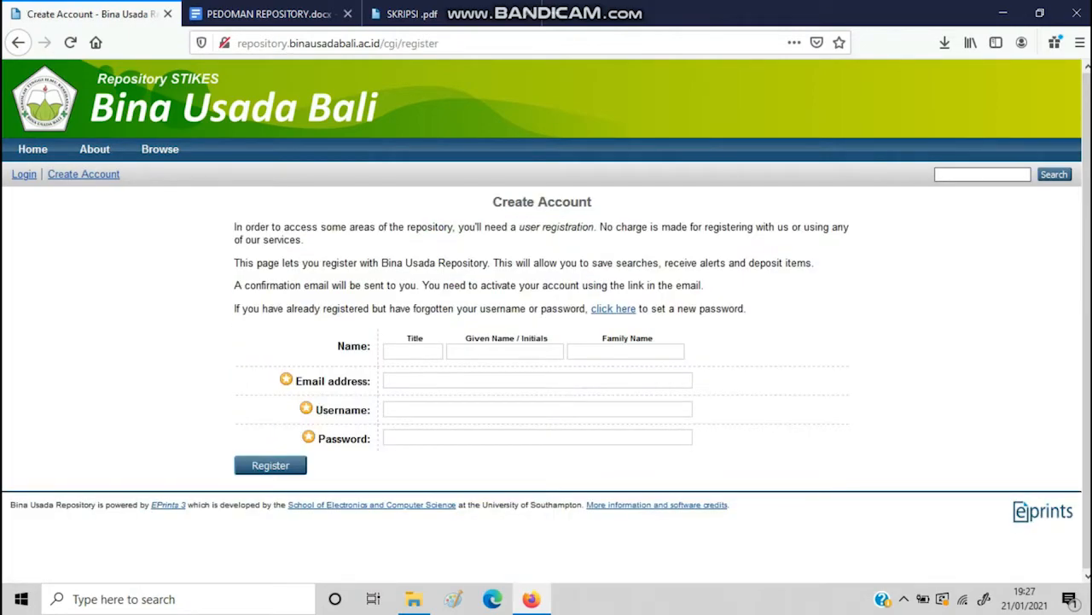
left_click(413, 352)
type("mr?")
key("BackSpace")
key("BackSpace")
key("BackSpace")
left_click(504, 351)
left_click(538, 381)
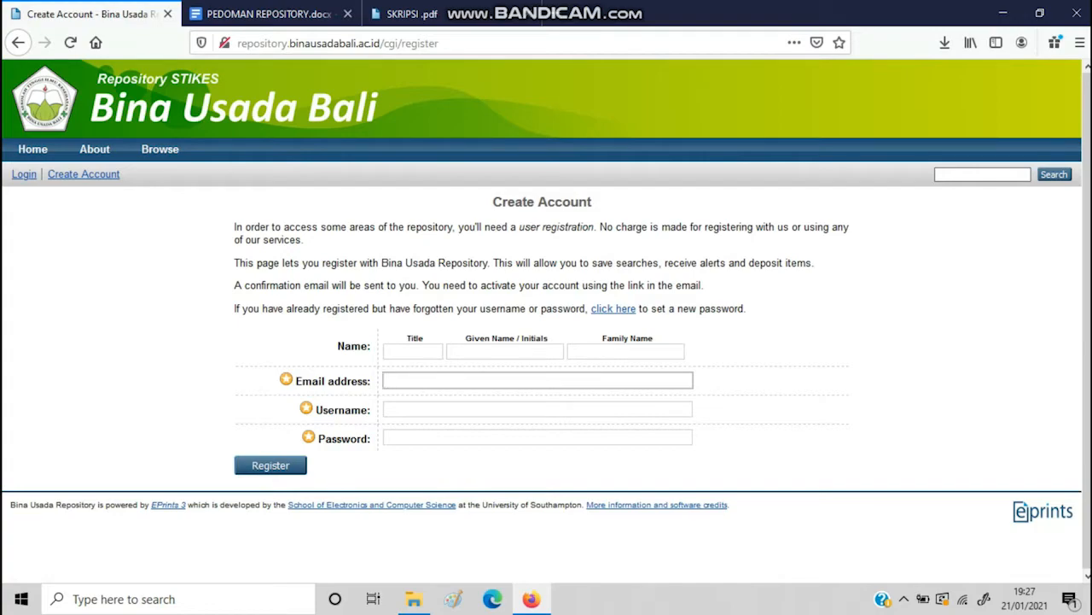
left_click(537, 409)
left_click(768, 427)
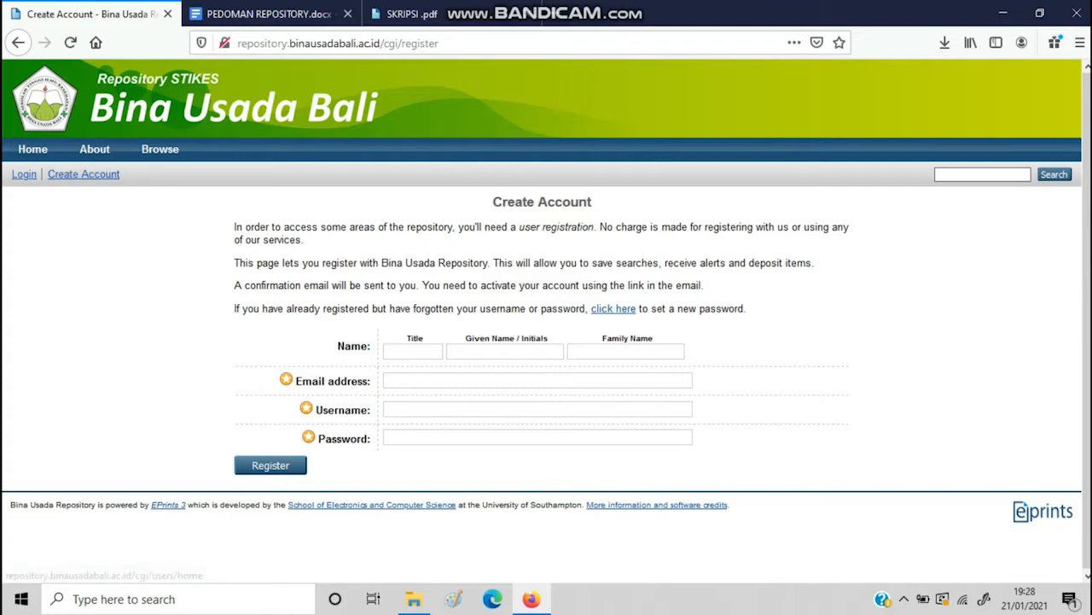
left_click(24, 174)
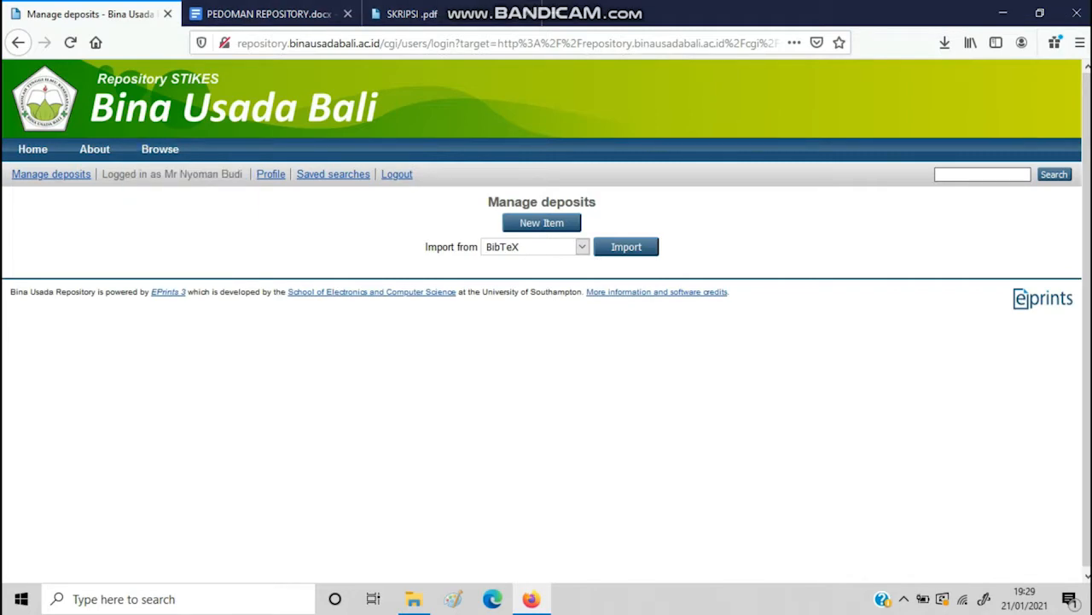
Create new item #70 with item type Thesis and continue to the Upload stage
left_click(541, 221)
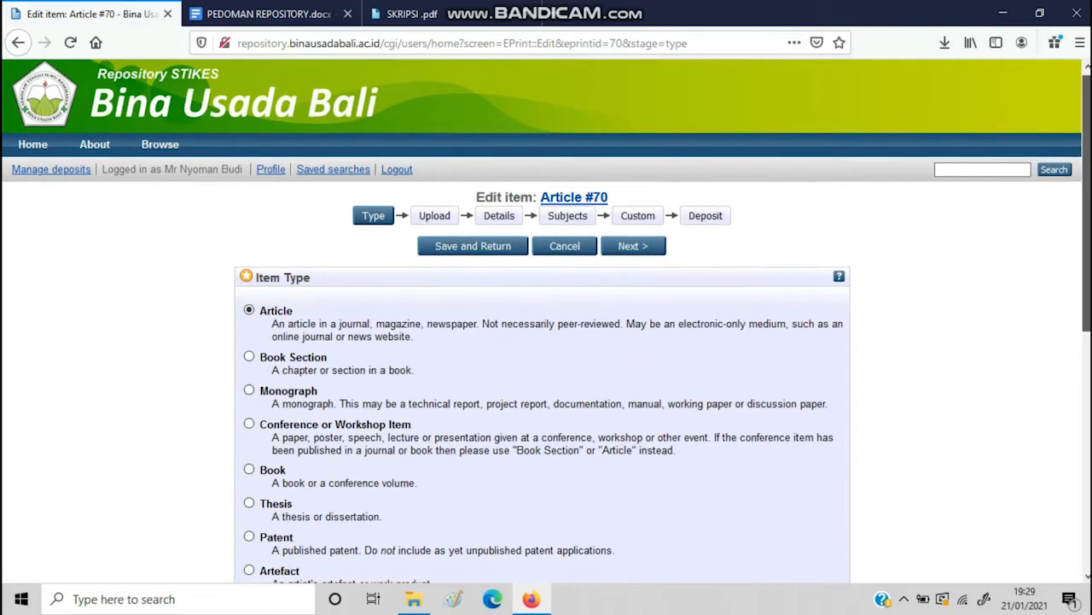
scroll(547, 321, "down", 1)
scroll(546, 321, "down", 5)
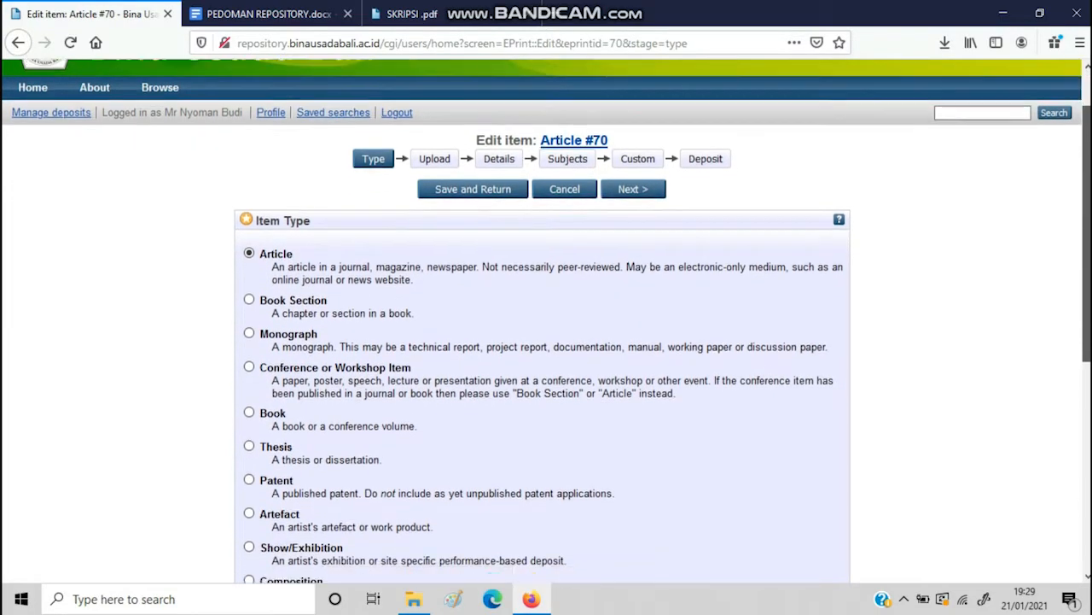
scroll(546, 321, "up", 6)
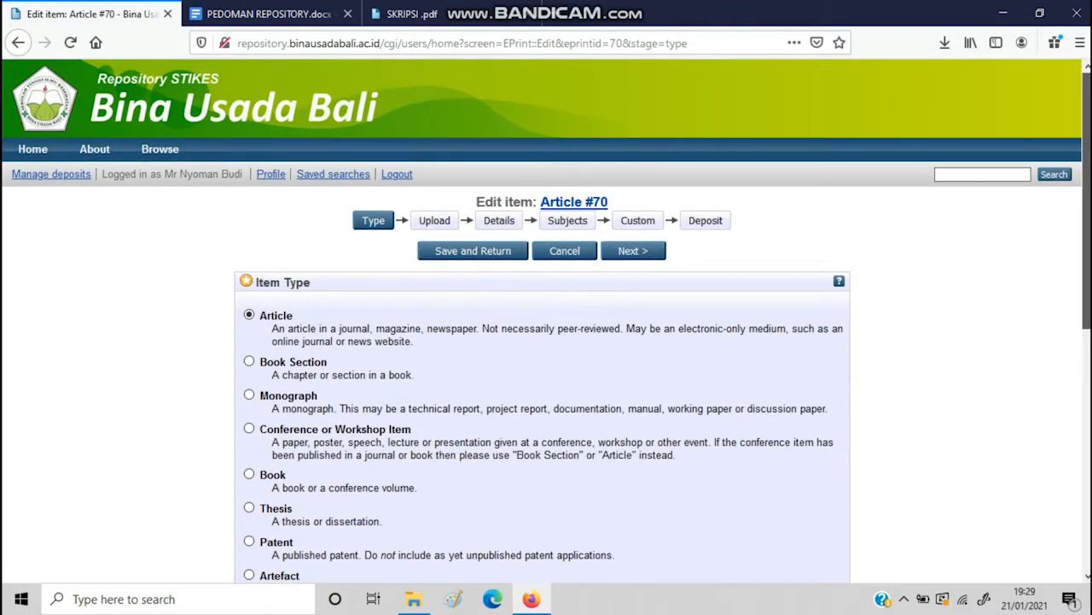
scroll(546, 321, "down", 1)
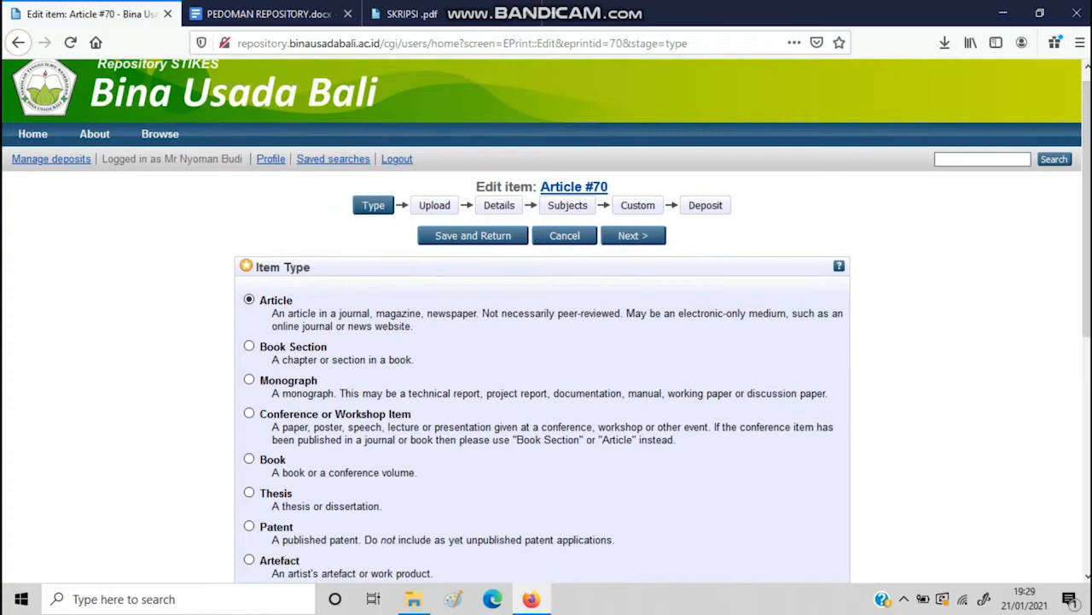
left_click(249, 492)
left_click(632, 236)
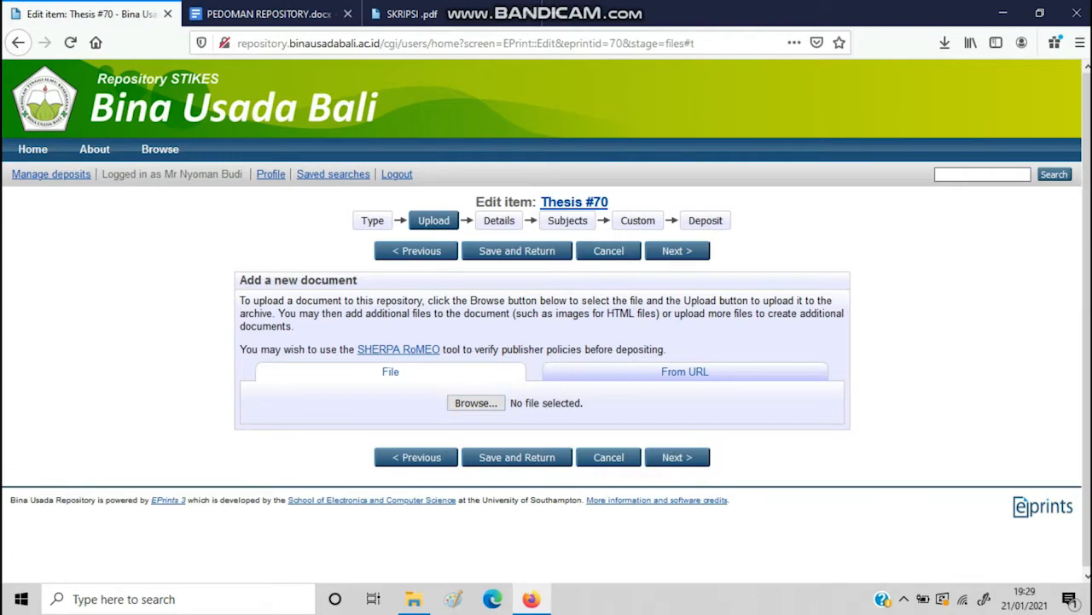
Upload the Front_Ref PDF from UPLOAD REPOSITORY, then pick the next thesis part to upload
left_click(476, 402)
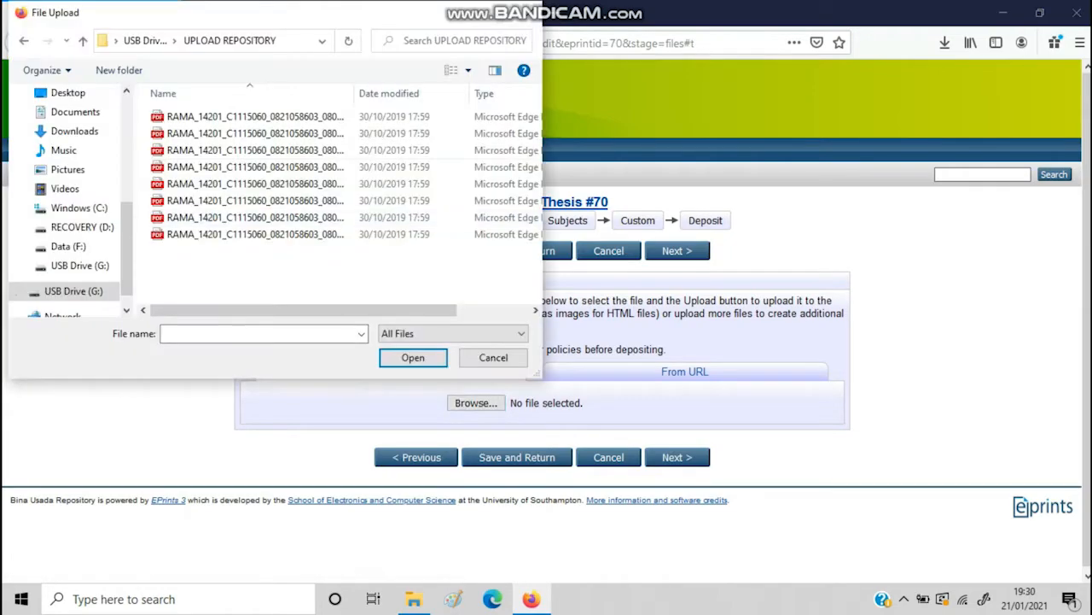
mouse_move(341, 310)
left_mouse_down()
mouse_move(386, 310)
mouse_move(341, 310)
left_mouse_up()
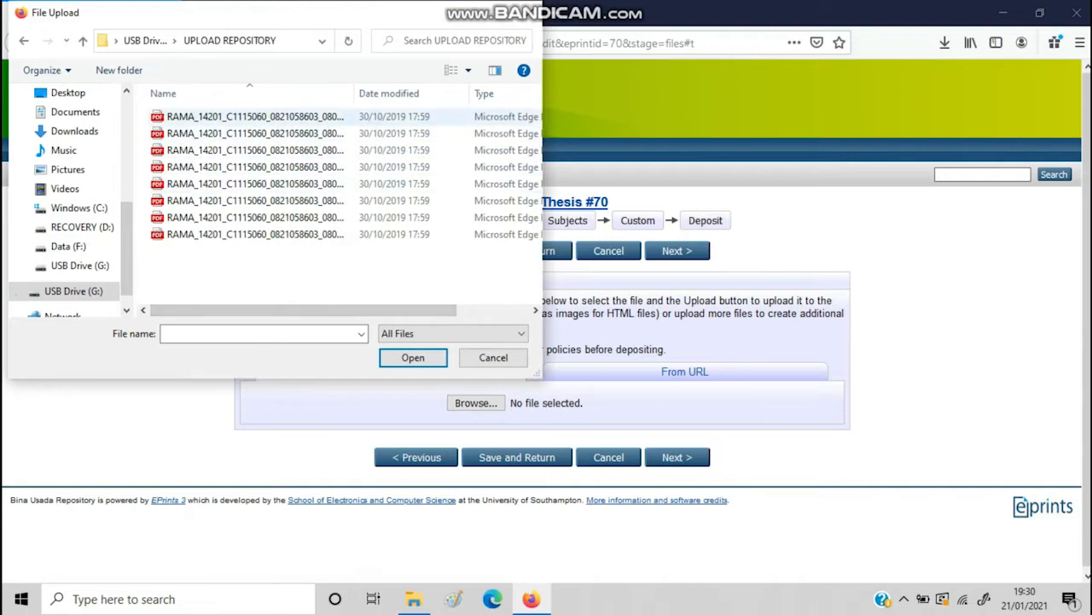
left_click(256, 117)
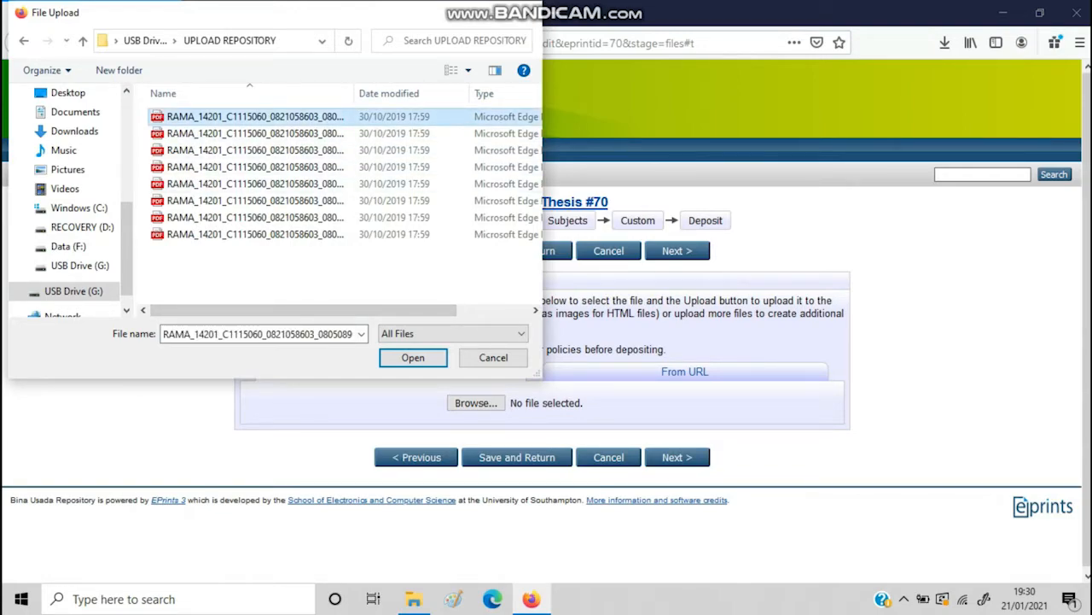
left_click(413, 357)
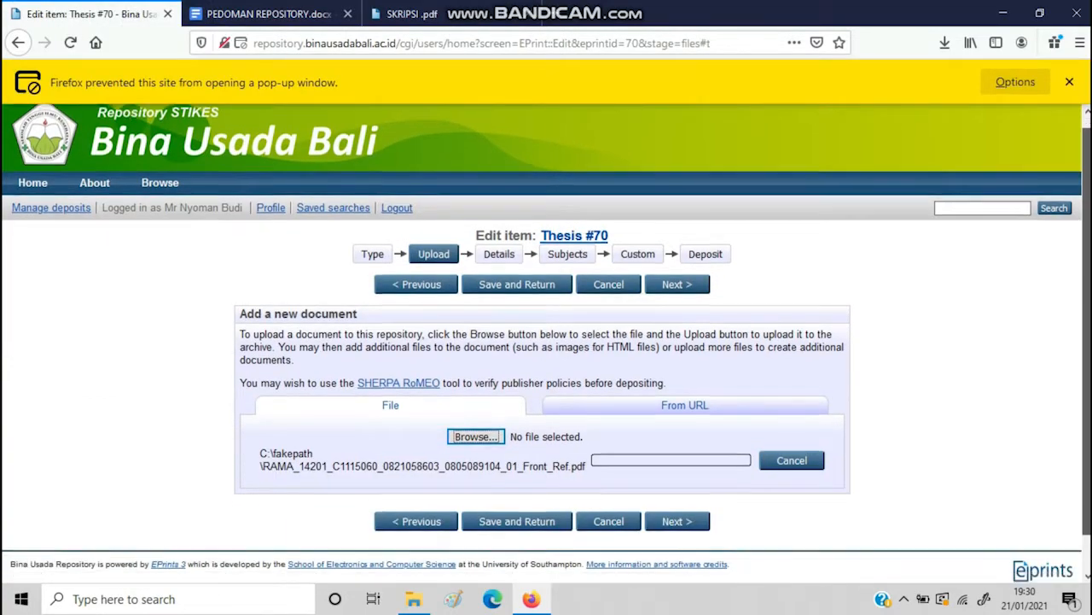
scroll(542, 343, "down", 1)
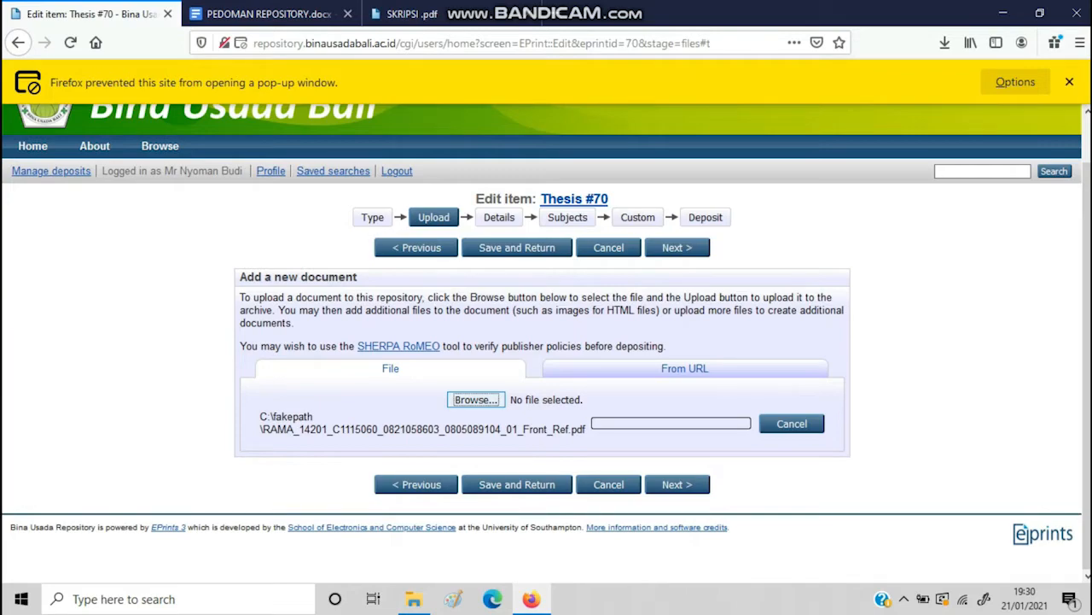
left_click(476, 400)
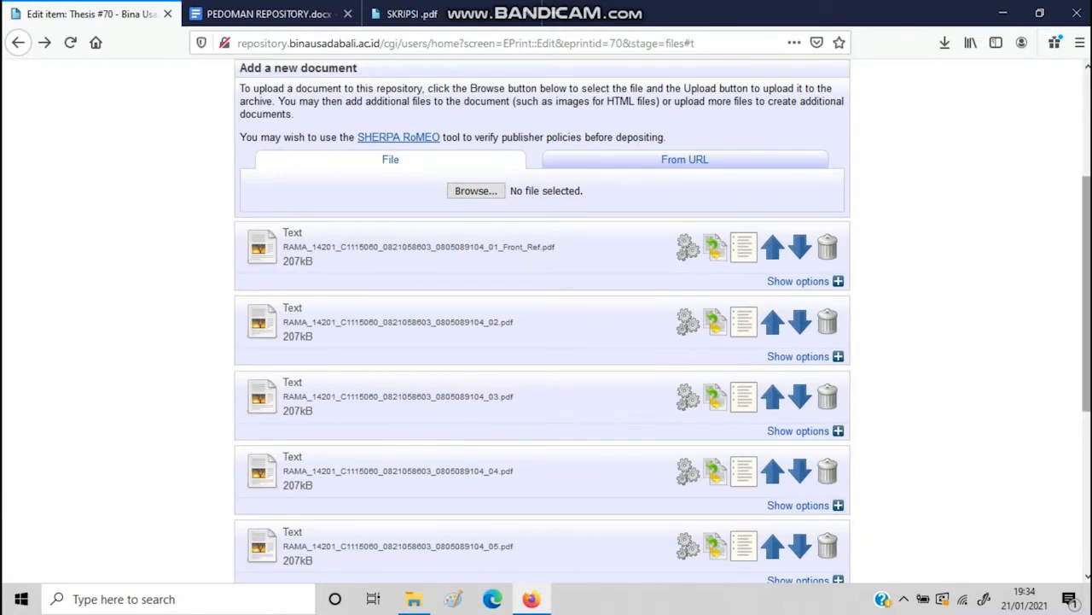
mouse_move(1087, 294)
left_mouse_down()
mouse_move(1086, 284)
mouse_move(1086, 461)
mouse_move(1086, 228)
mouse_move(1087, 290)
left_mouse_up()
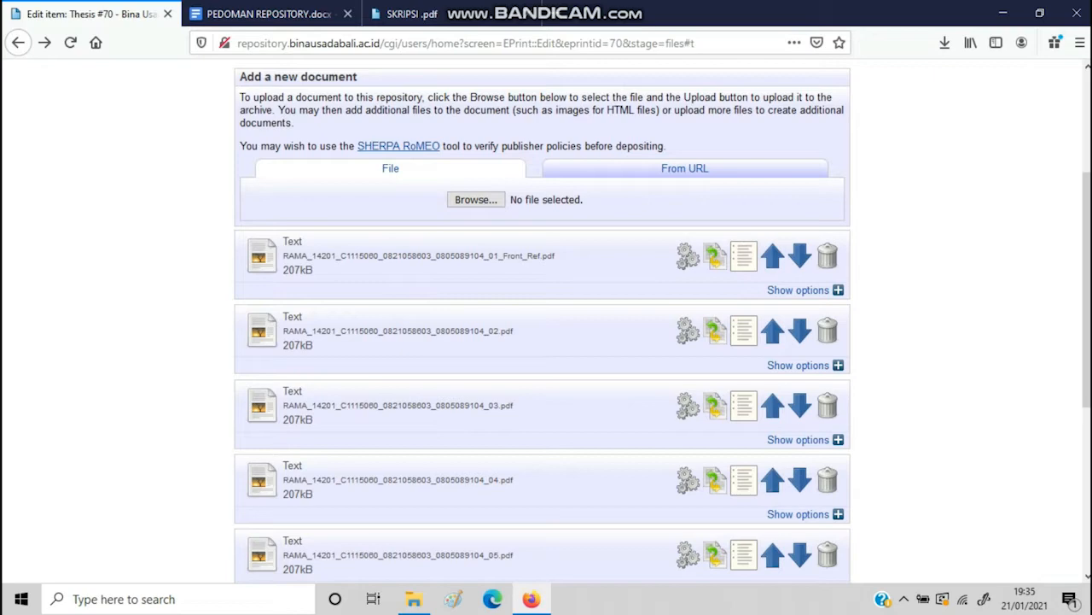
Give the Front_Ref file Accepted Version content and the Creative Commons Public Domain Dedication licence
left_click(798, 290)
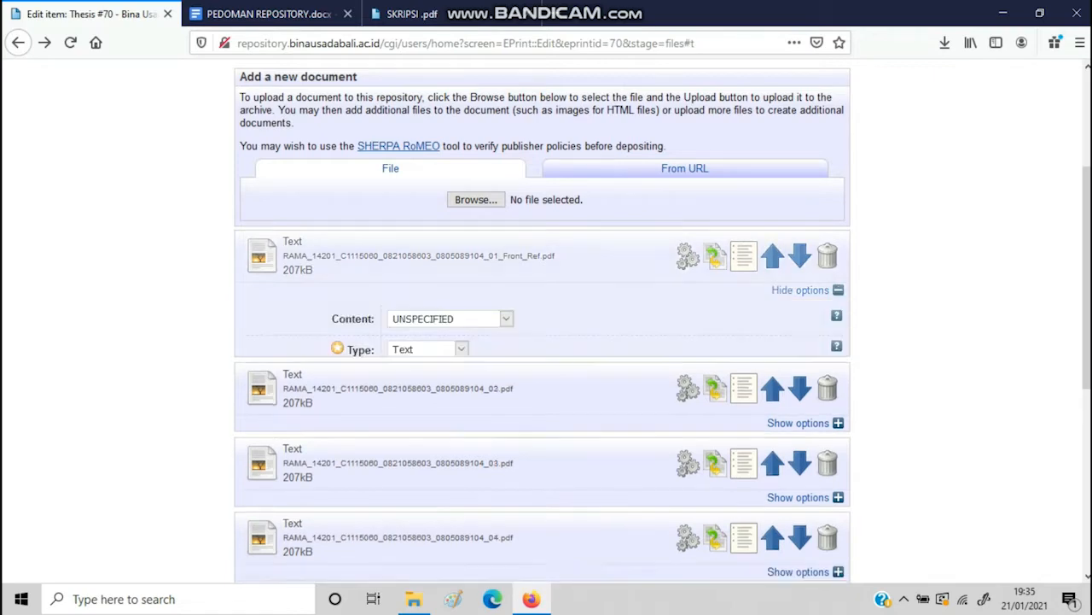
left_click_drag(1087, 265, 1087, 279)
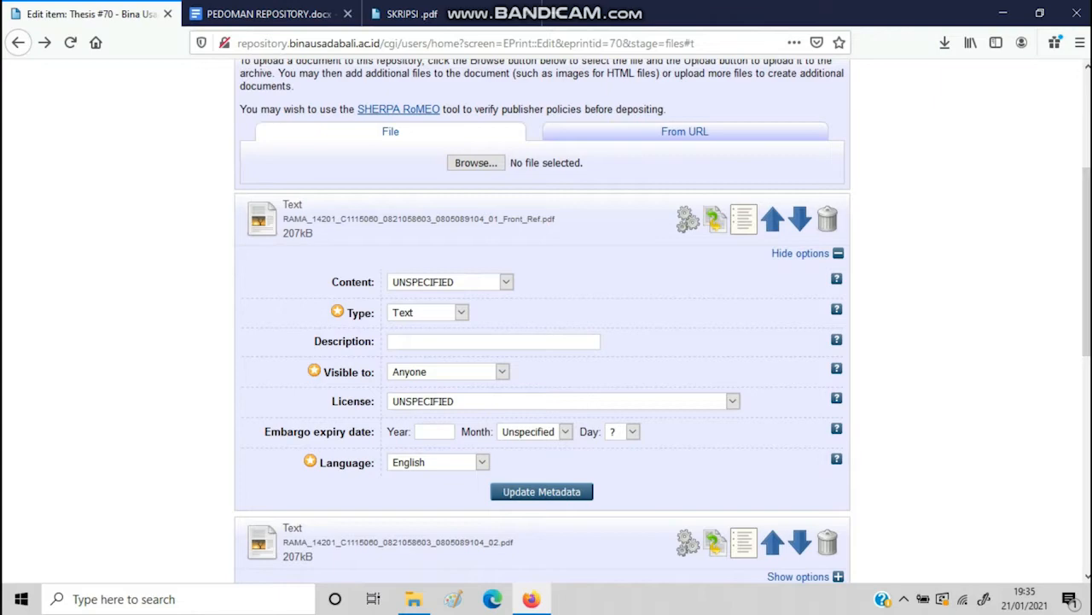
left_click(506, 281)
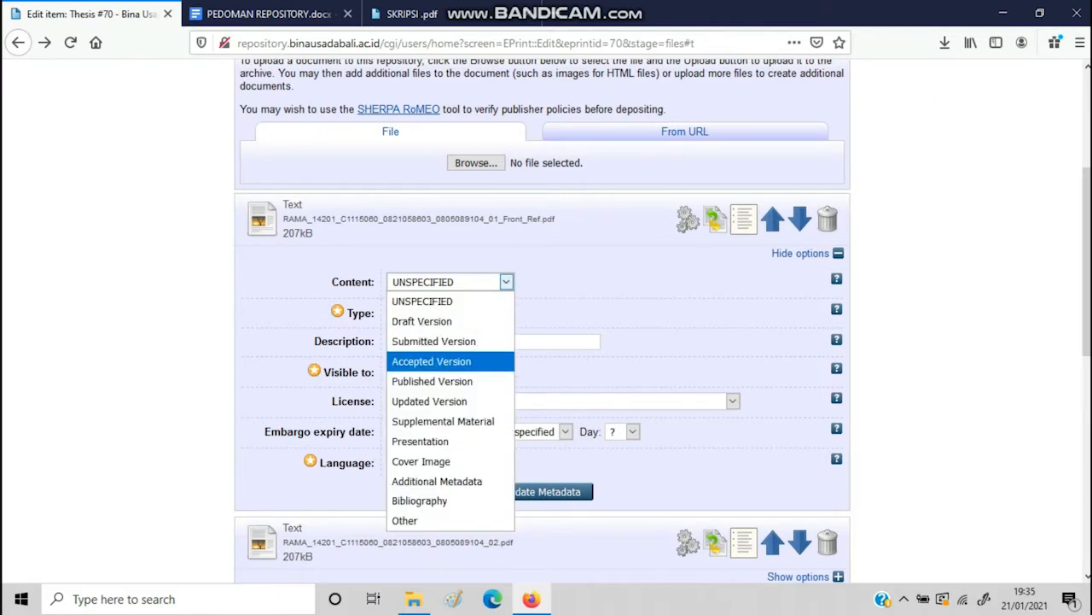
key("Return")
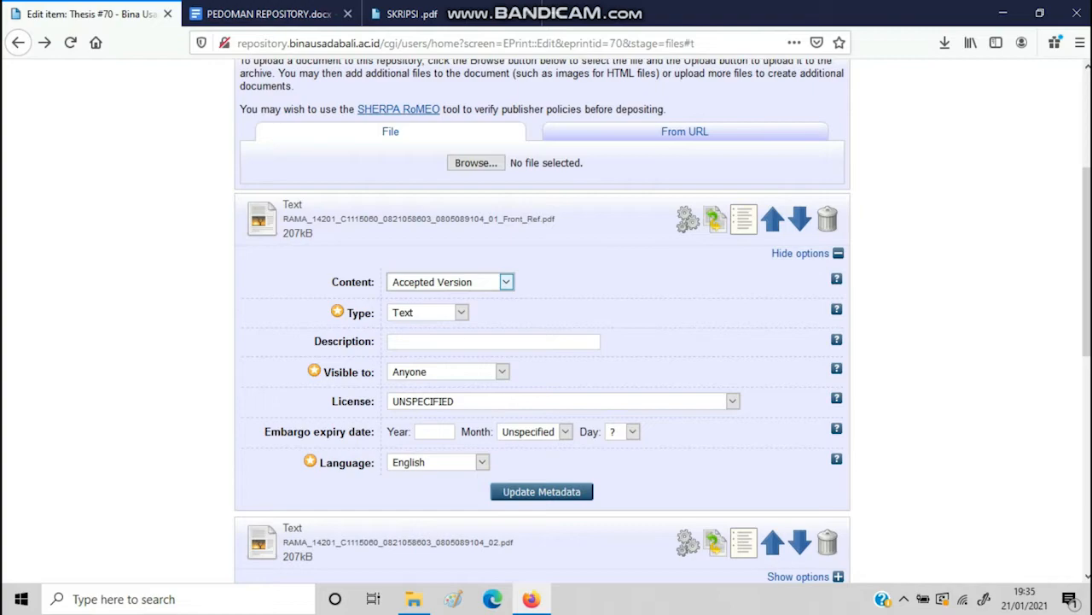
left_click(563, 401)
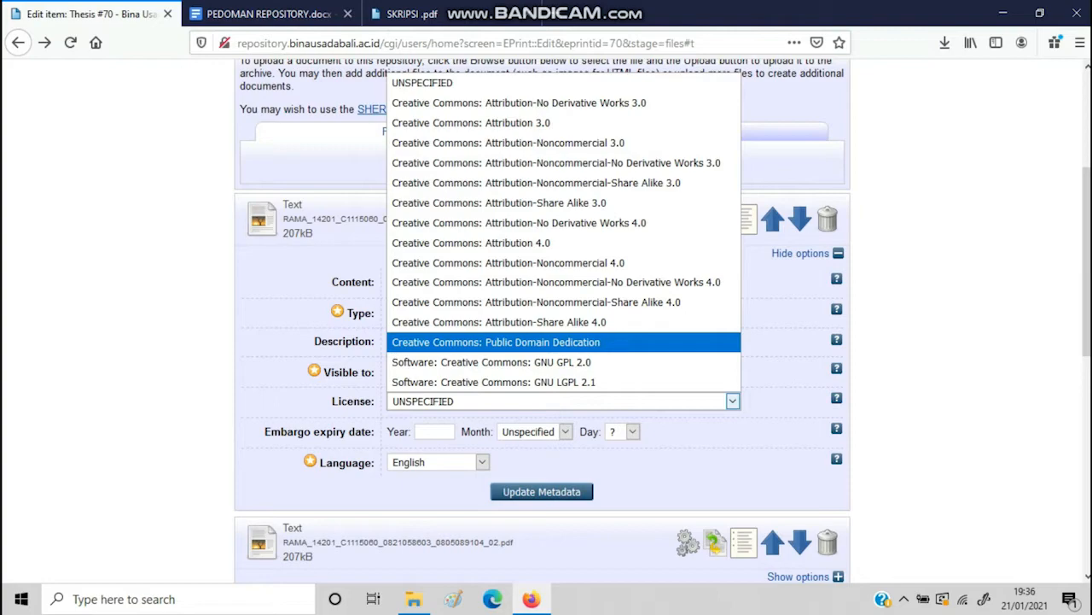
key("Return")
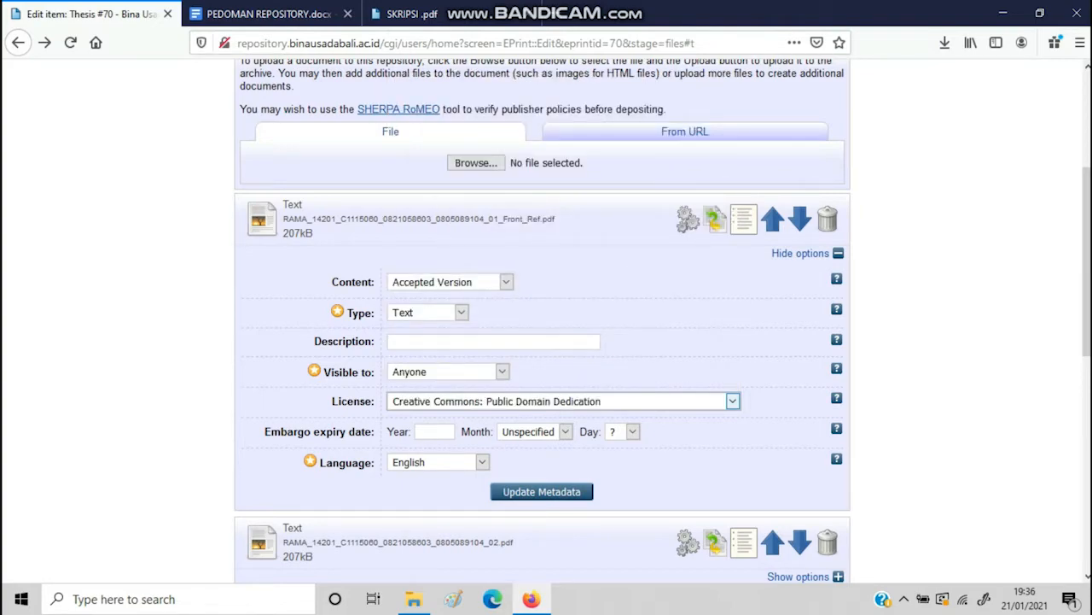
Set the Front_Ref file's language to Indonesian and update its metadata
left_click(439, 462)
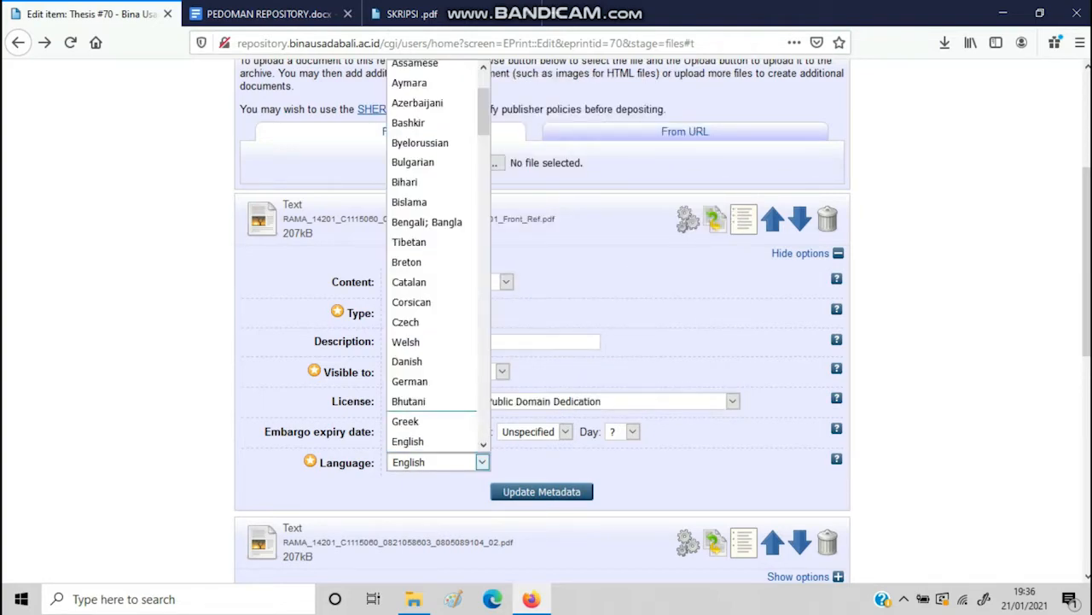
type("ingua")
scroll(432, 256, "down", 4)
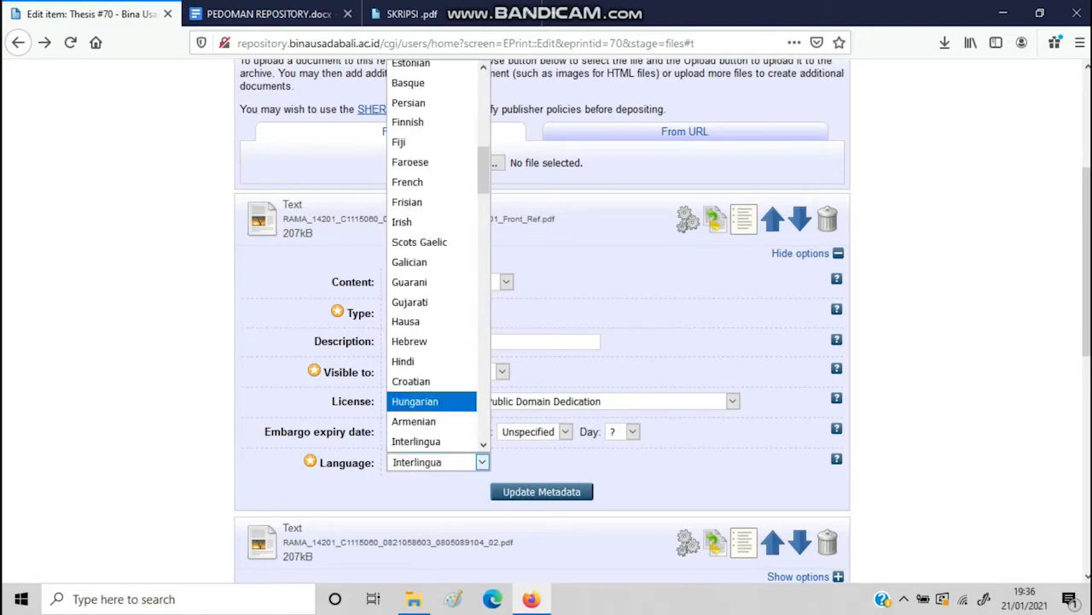
scroll(431, 281, "down", 4)
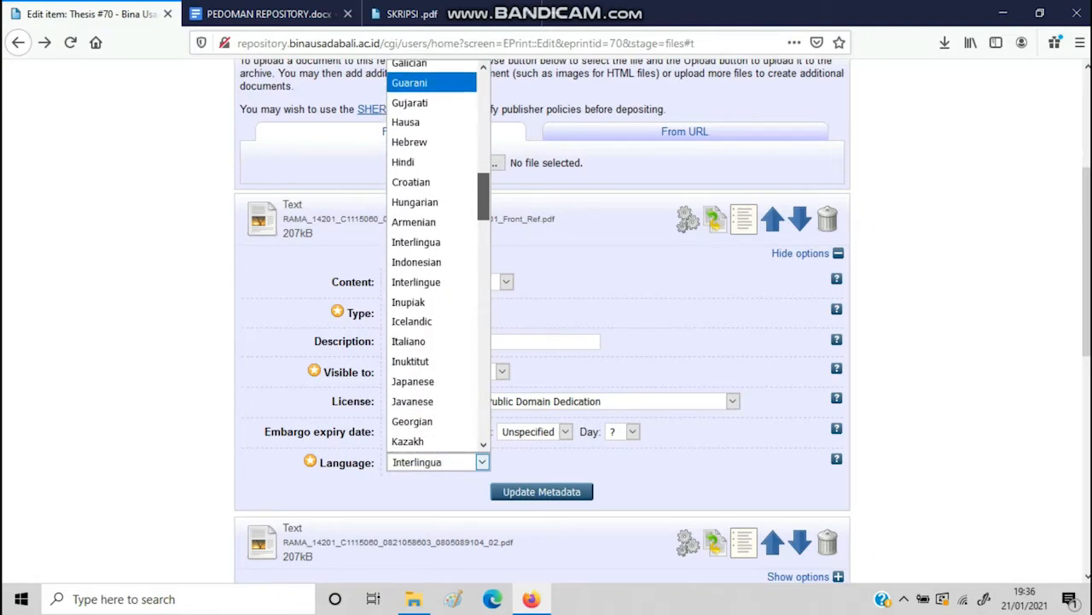
left_click(422, 244)
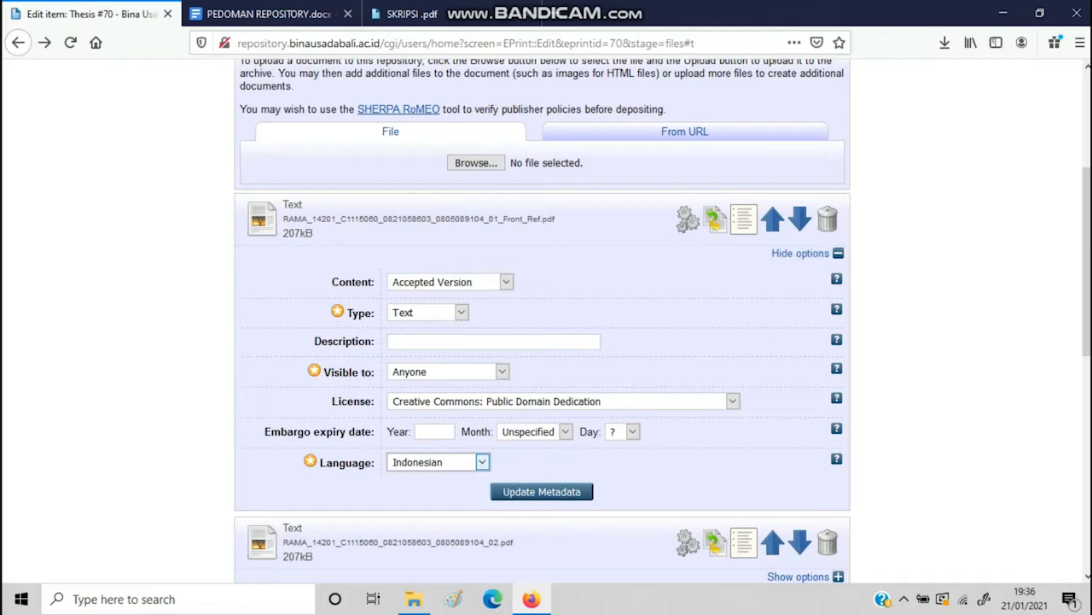
left_click(541, 491)
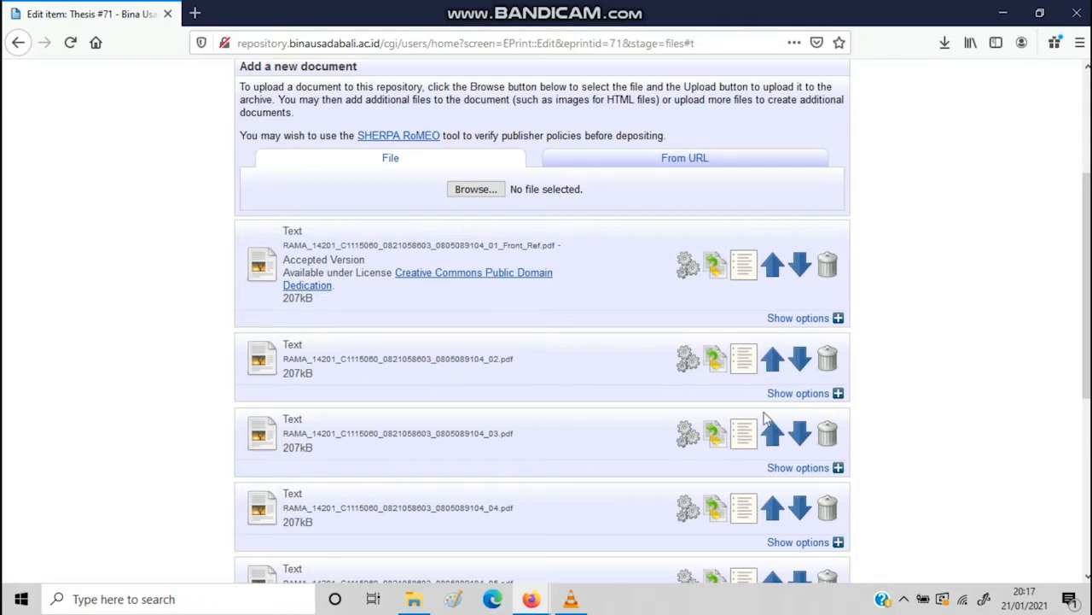
Mark thesis part 02 as Accepted Version, visible to repository staff only
left_click(828, 393)
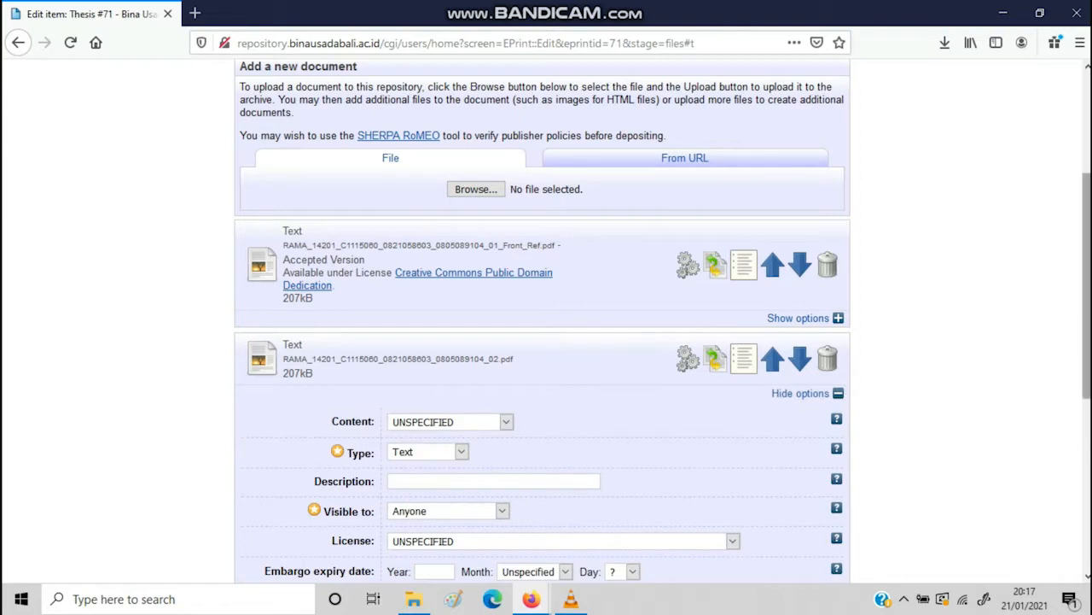
scroll(1087, 274, "down", 2)
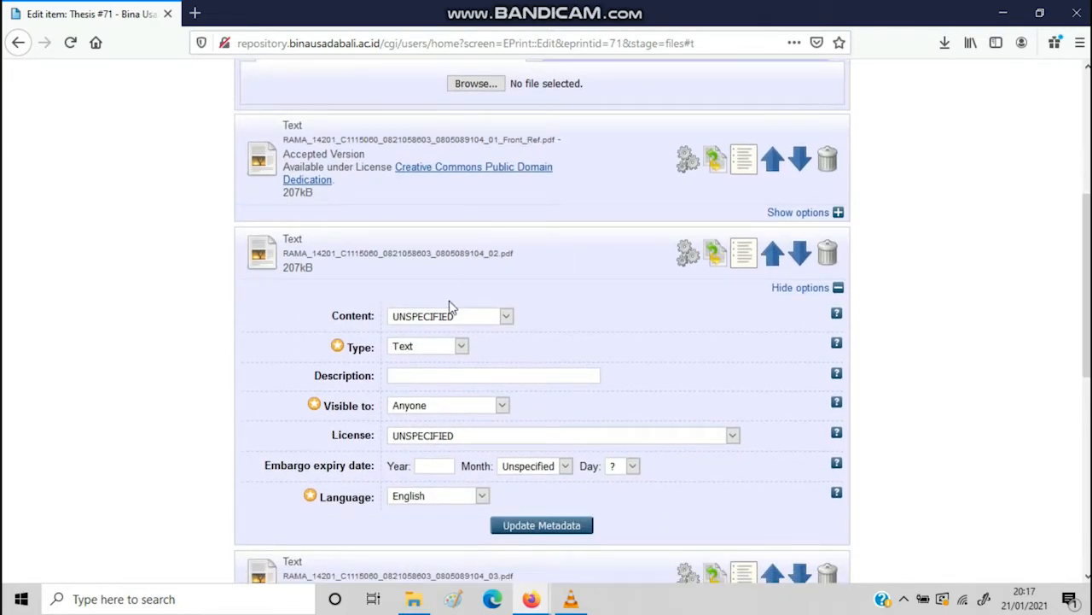
left_click(453, 316)
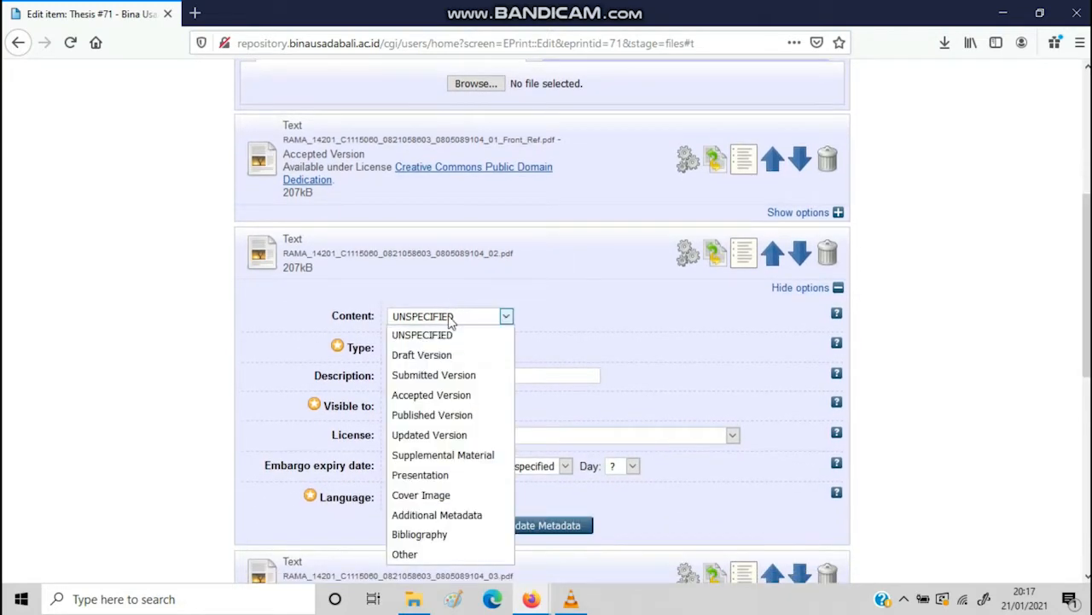
left_click(441, 396)
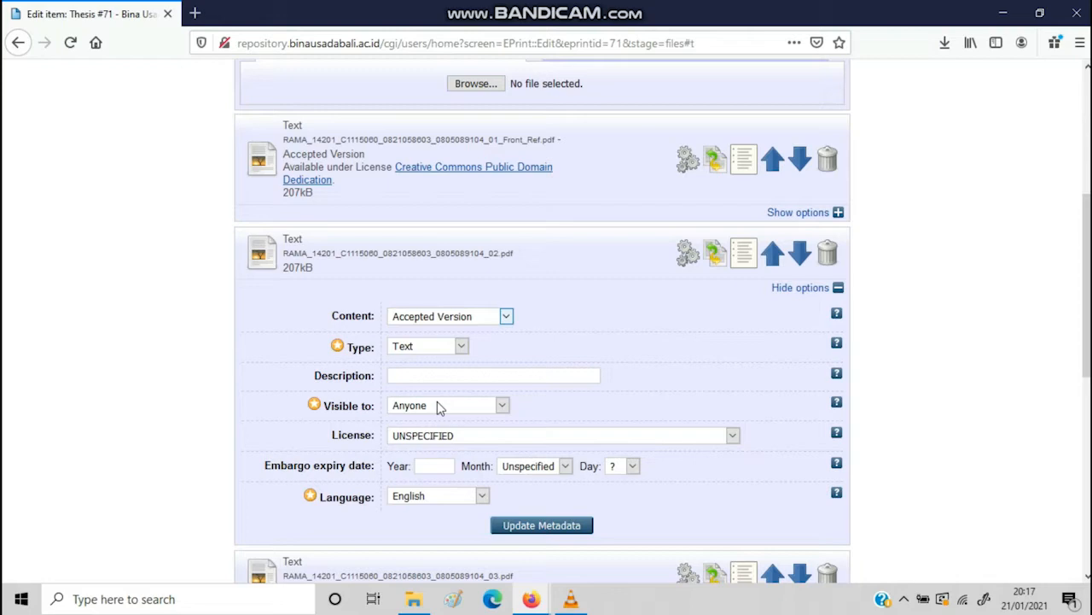
scroll(1084, 333, "down", 2)
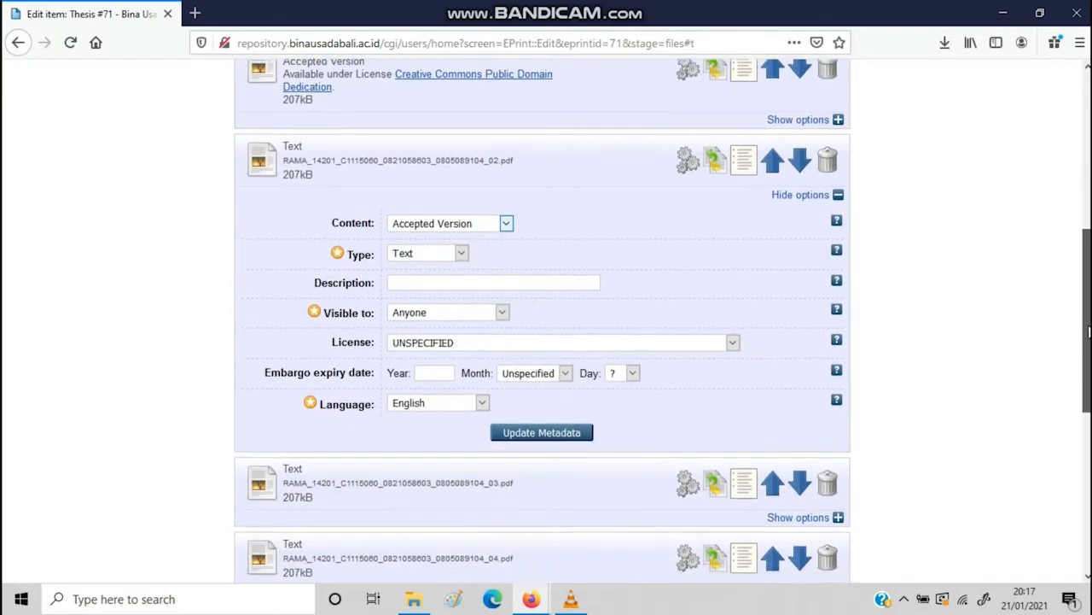
left_click(478, 314)
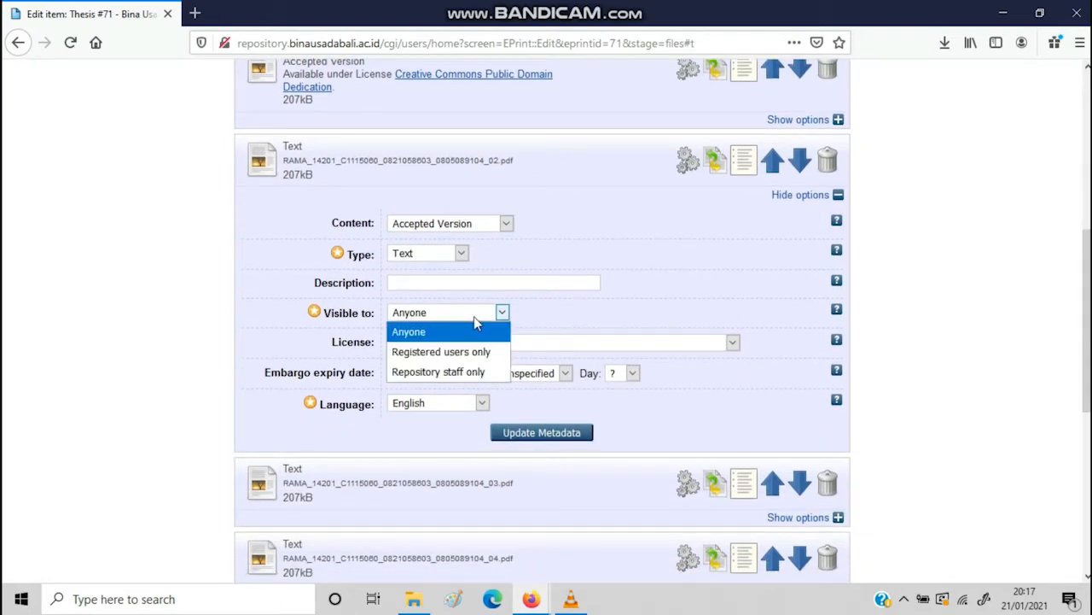
left_click(461, 374)
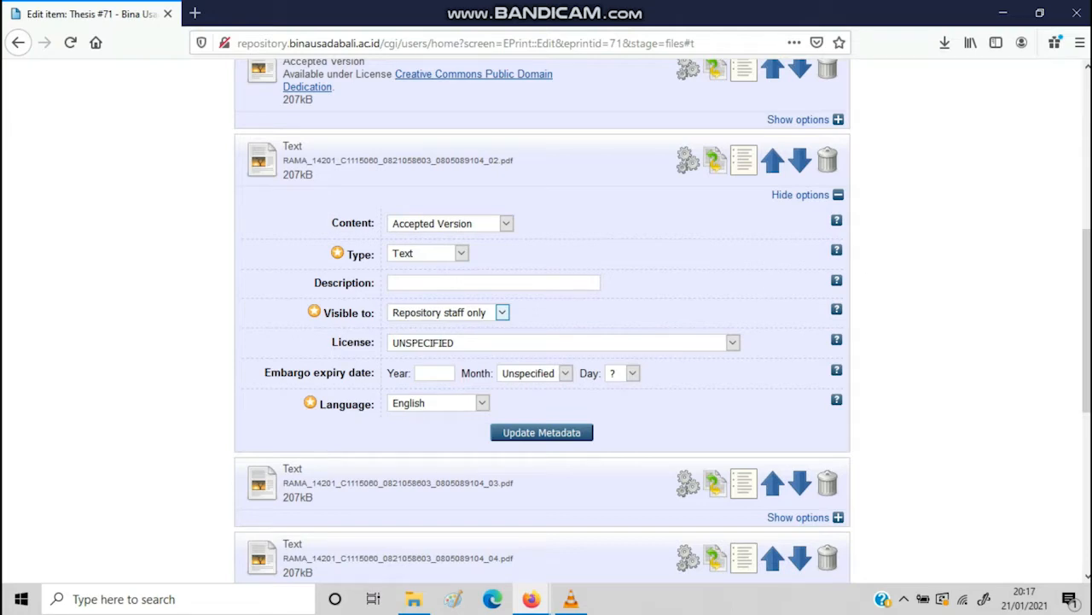
Give part 02 the Public Domain Dedication licence and Indonesian language, then update its metadata
scroll(725, 120, "up", 2)
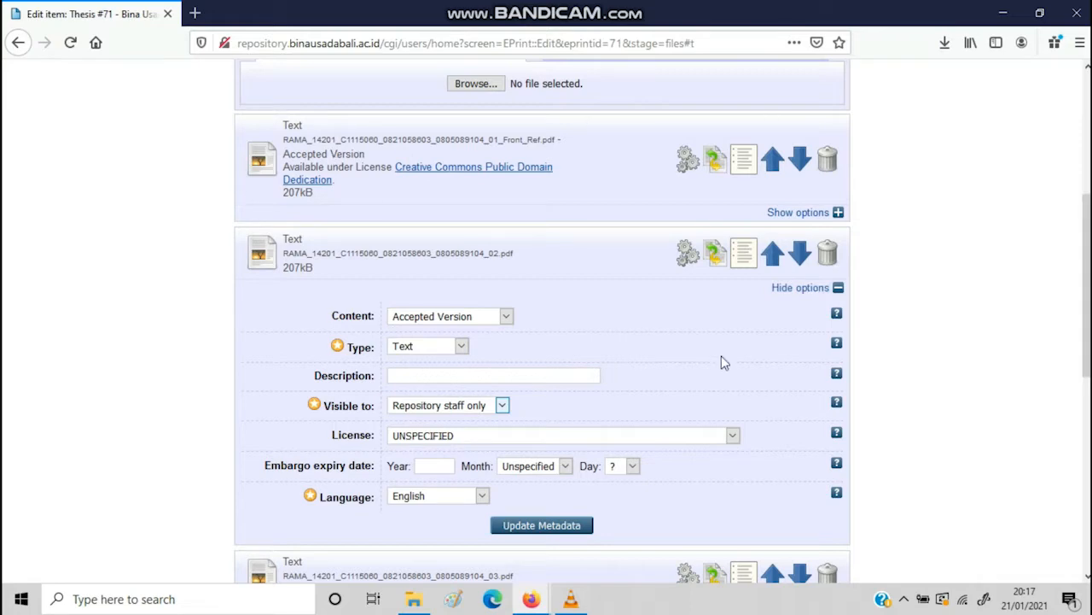
mouse_move(1087, 248)
left_mouse_down()
mouse_move(1088, 260)
mouse_move(1087, 232)
mouse_move(1088, 249)
left_mouse_up()
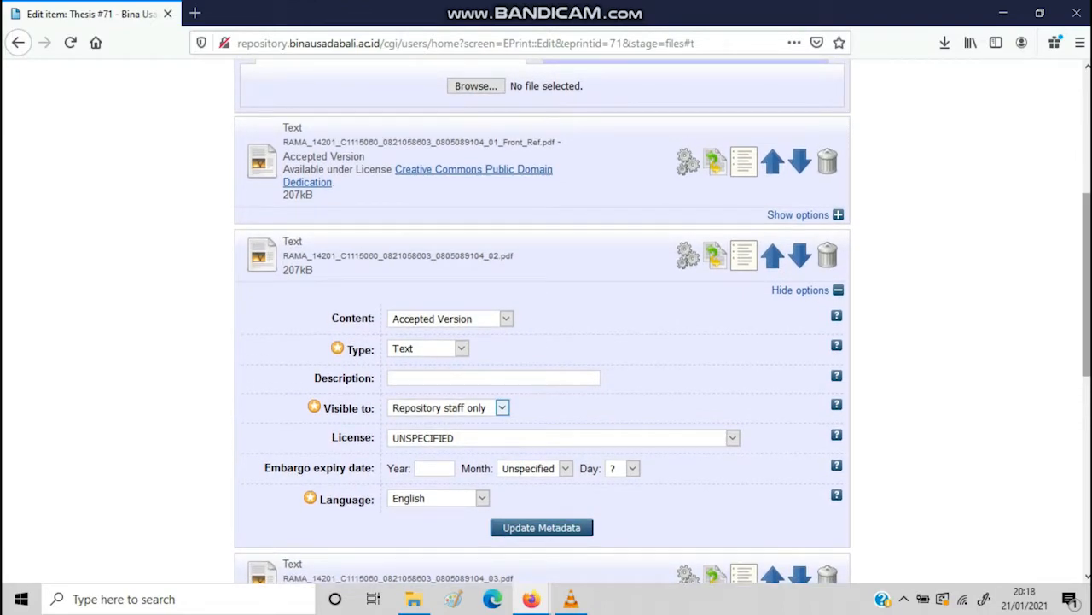
scroll(555, 176, "down", 2)
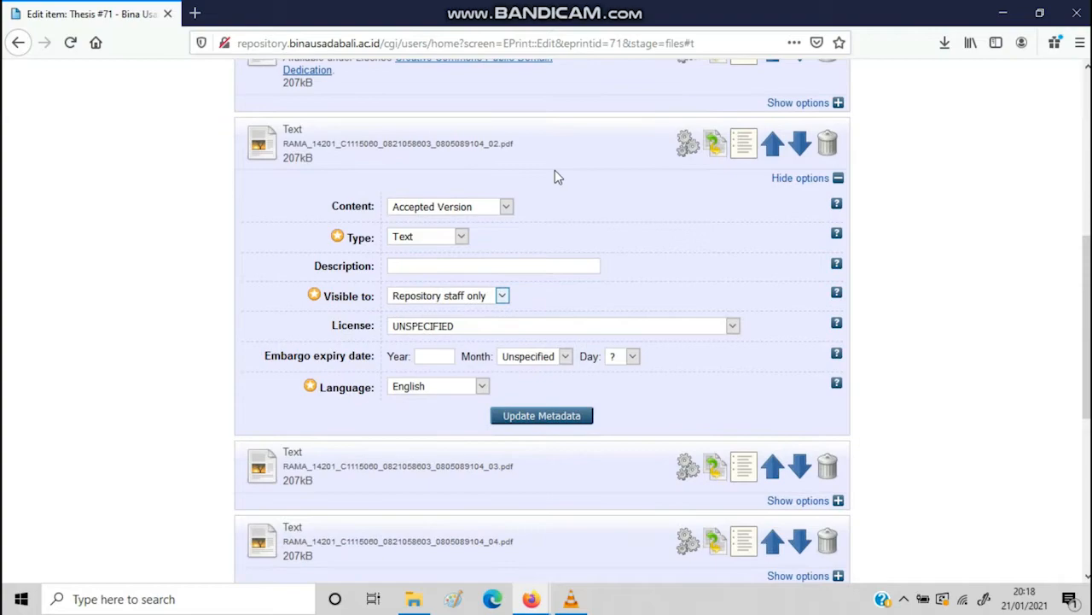
left_click(486, 333)
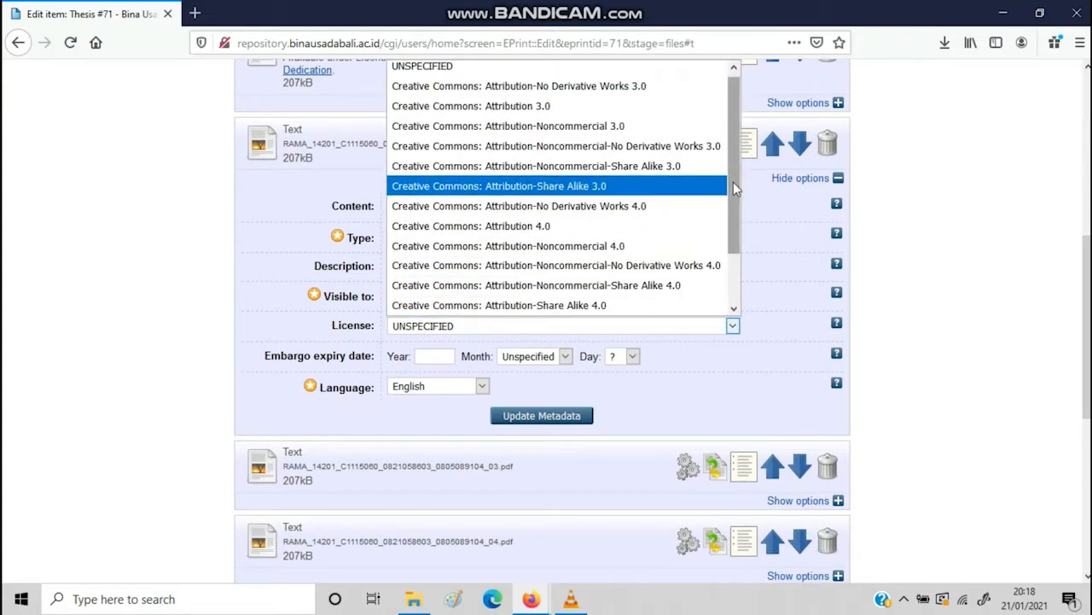
left_click_drag(733, 182, 730, 237)
left_click(632, 265)
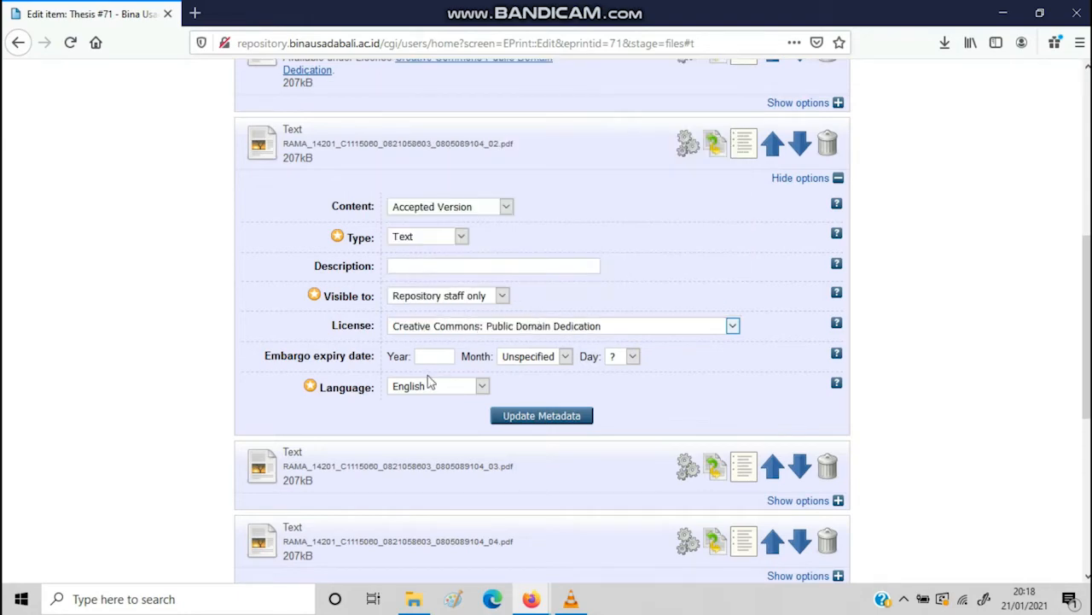
left_click(419, 386)
type("ind")
key("Return")
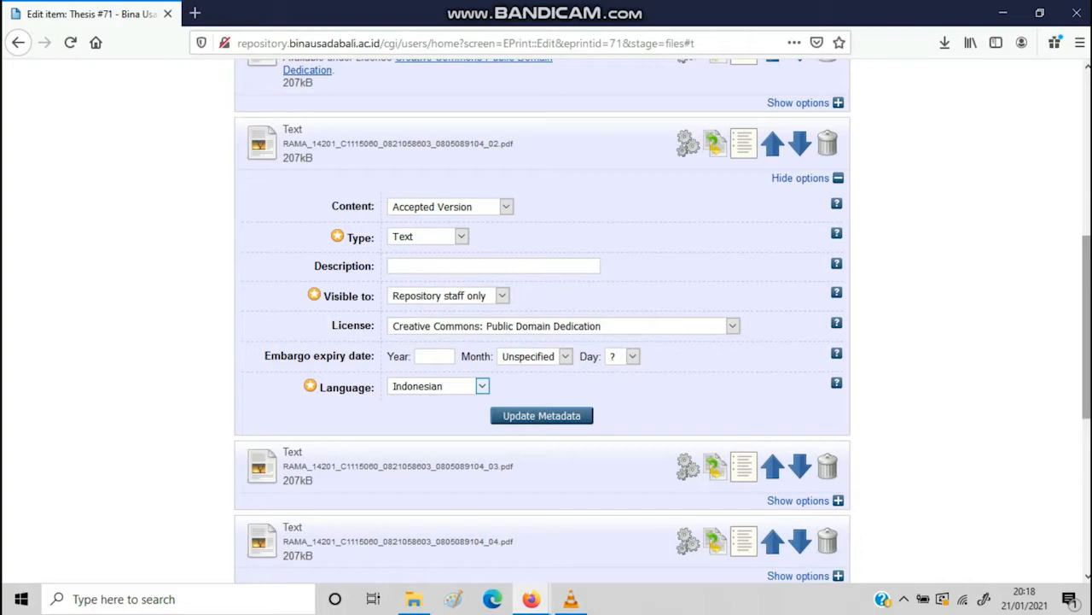
scroll(698, 106, "down", 3)
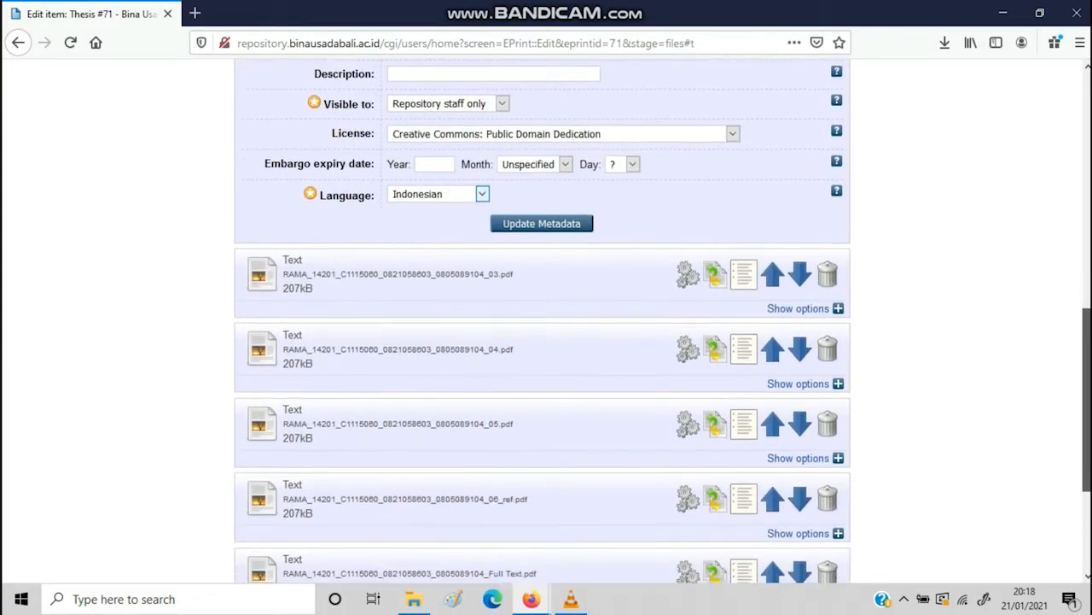
left_click(562, 203)
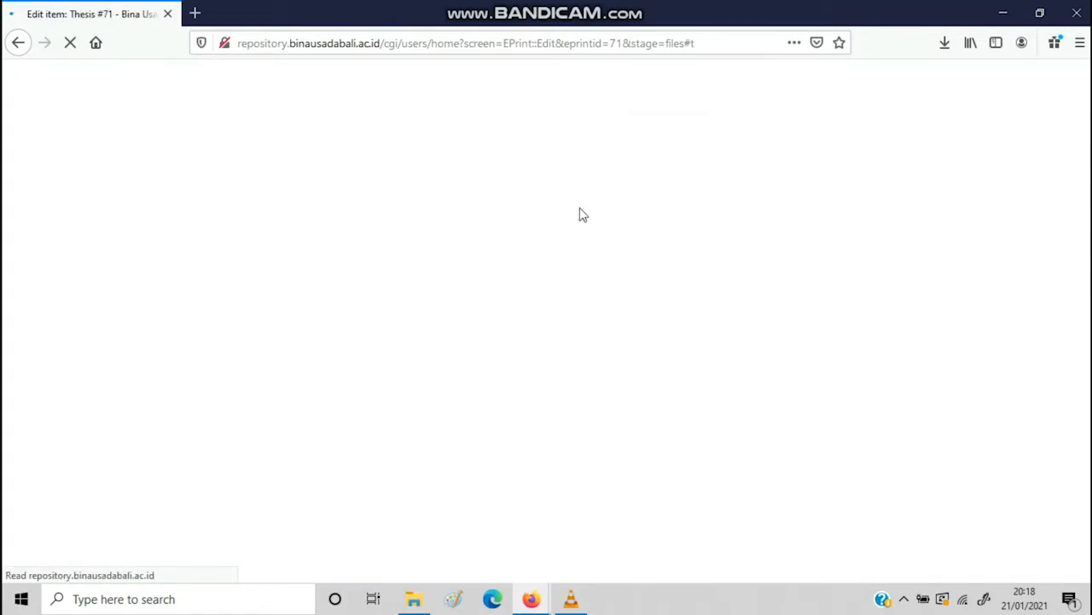
Expand the 06_ref file's options and keep Bibliography as its content type
scroll(1088, 337, "down", 4)
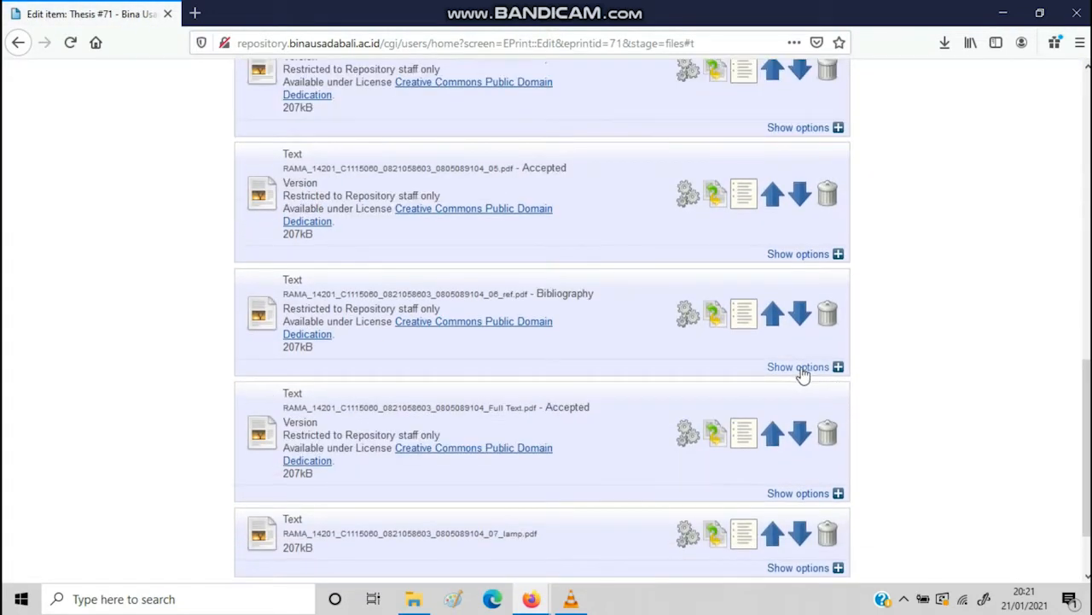
left_click(800, 369)
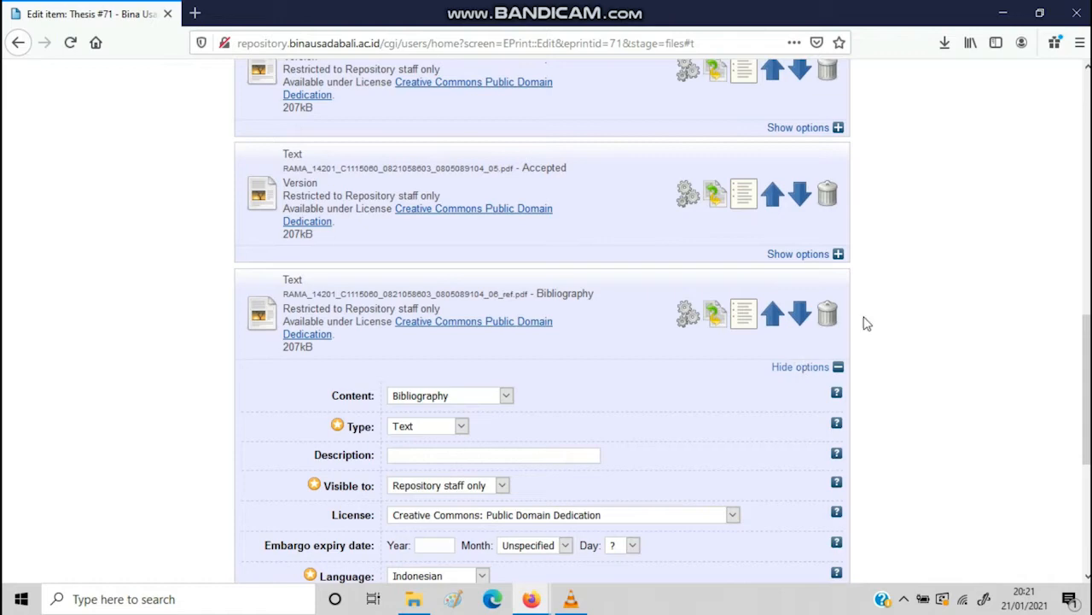
scroll(879, 227, "down", 1)
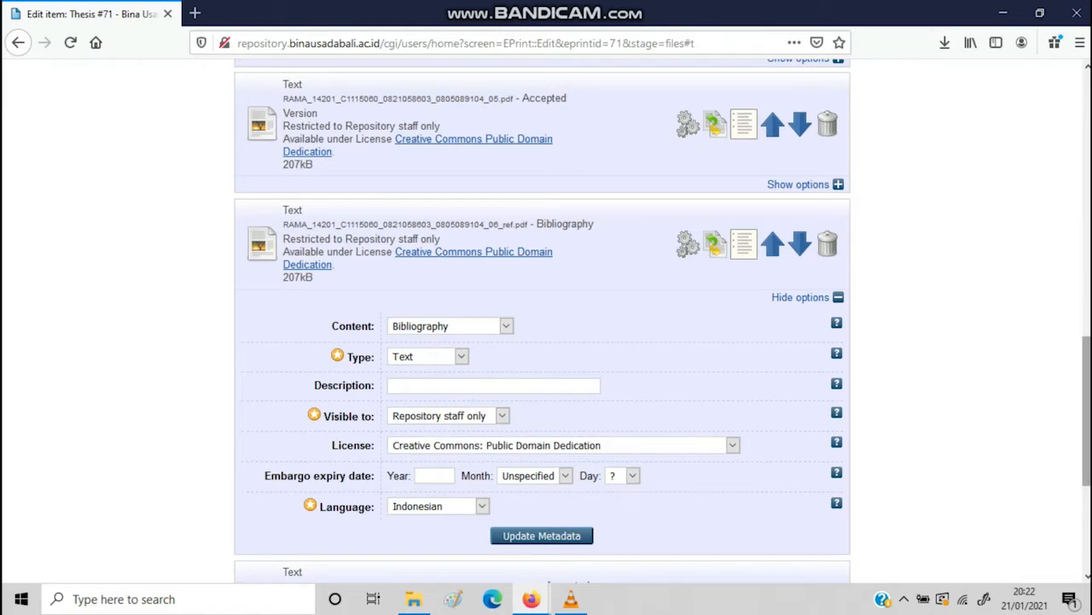
scroll(1087, 281, "down", 1)
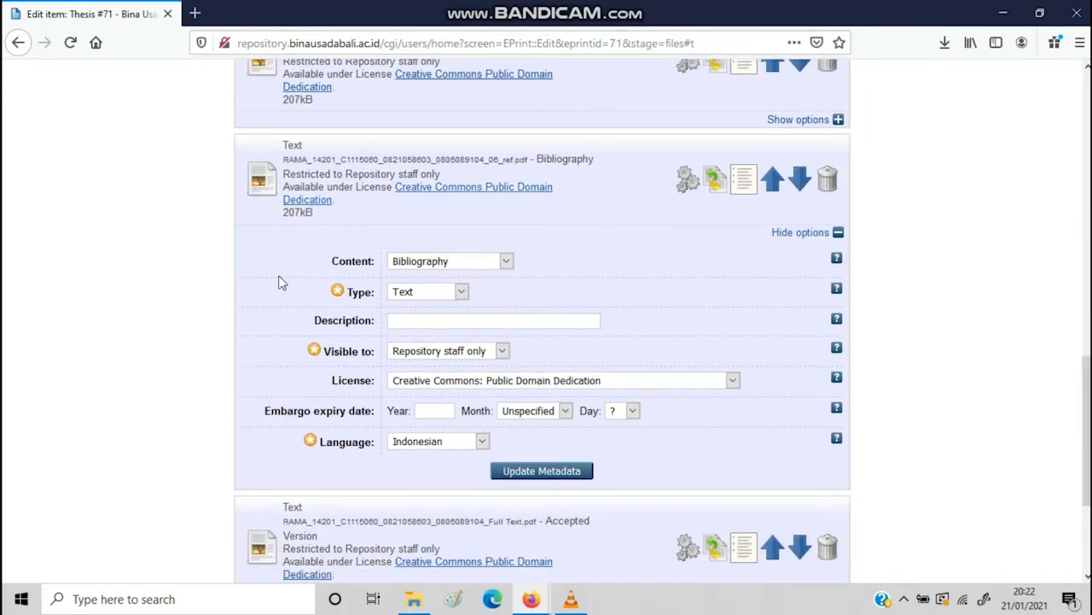
left_click(443, 263)
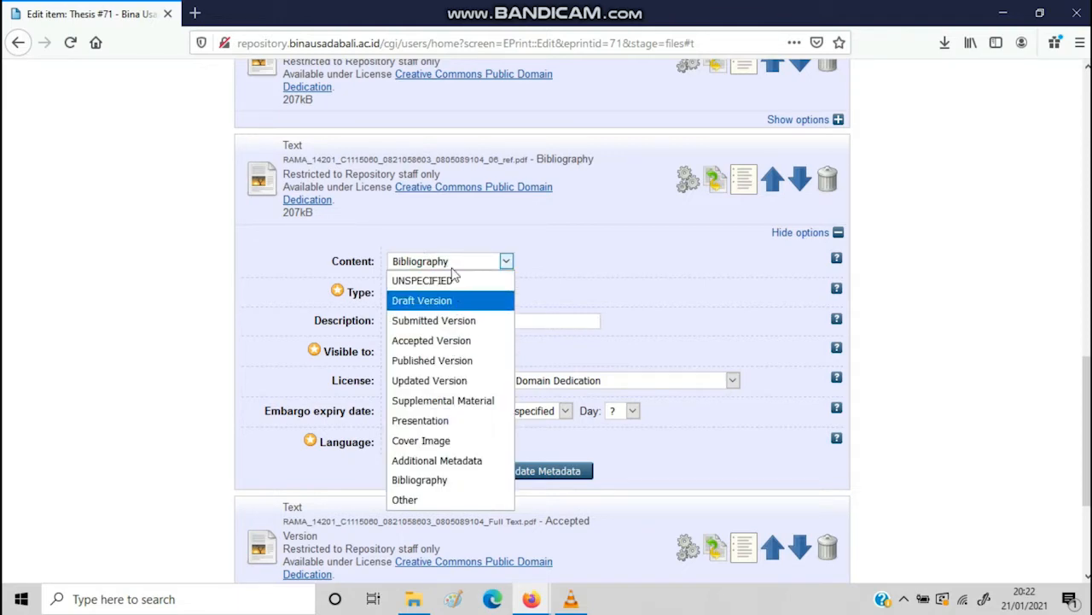
left_click(437, 480)
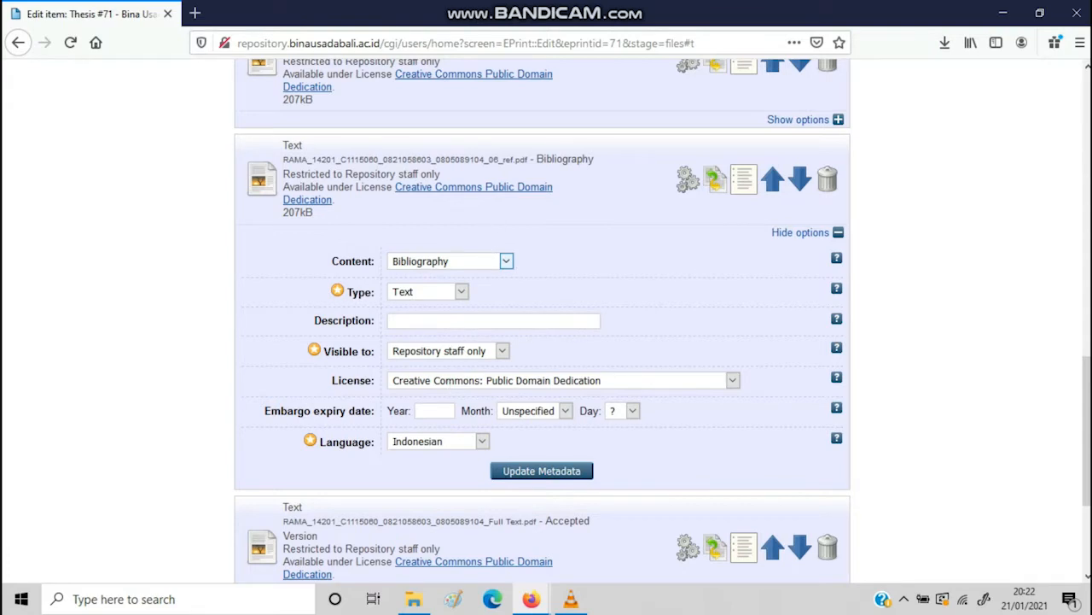
scroll(934, 273, "down", 2)
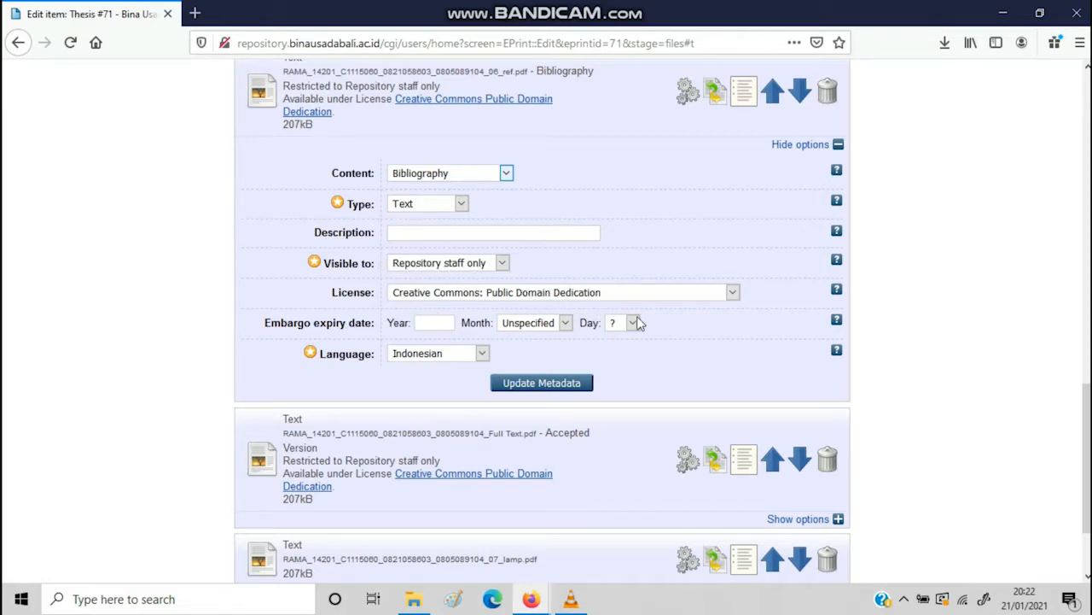
scroll(947, 412, "down", 2)
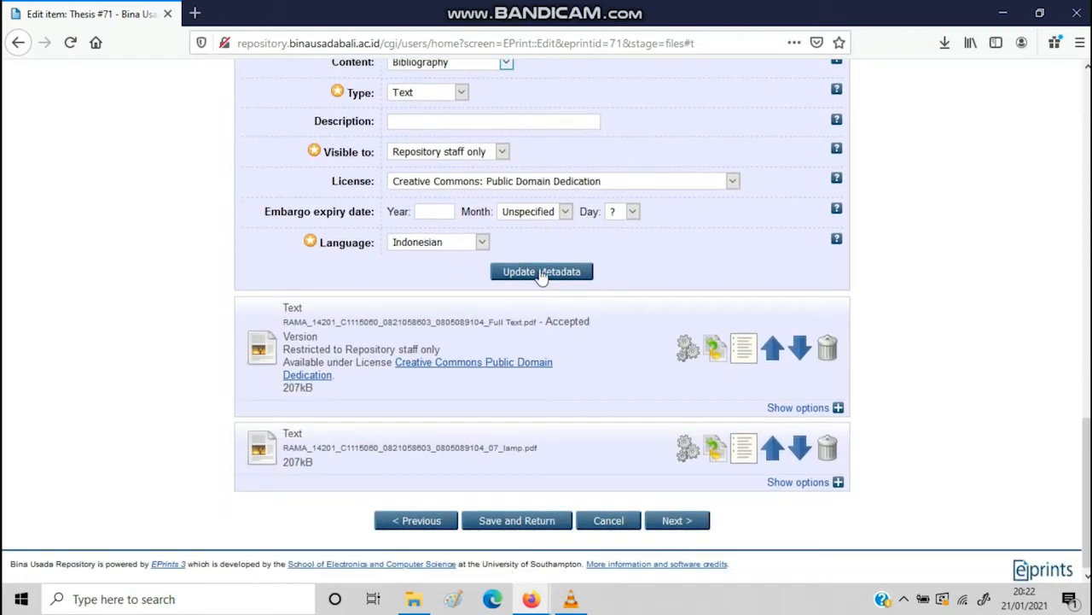
Update the 06_ref file's metadata and advance Thesis #71 to the Details stage
left_click(541, 272)
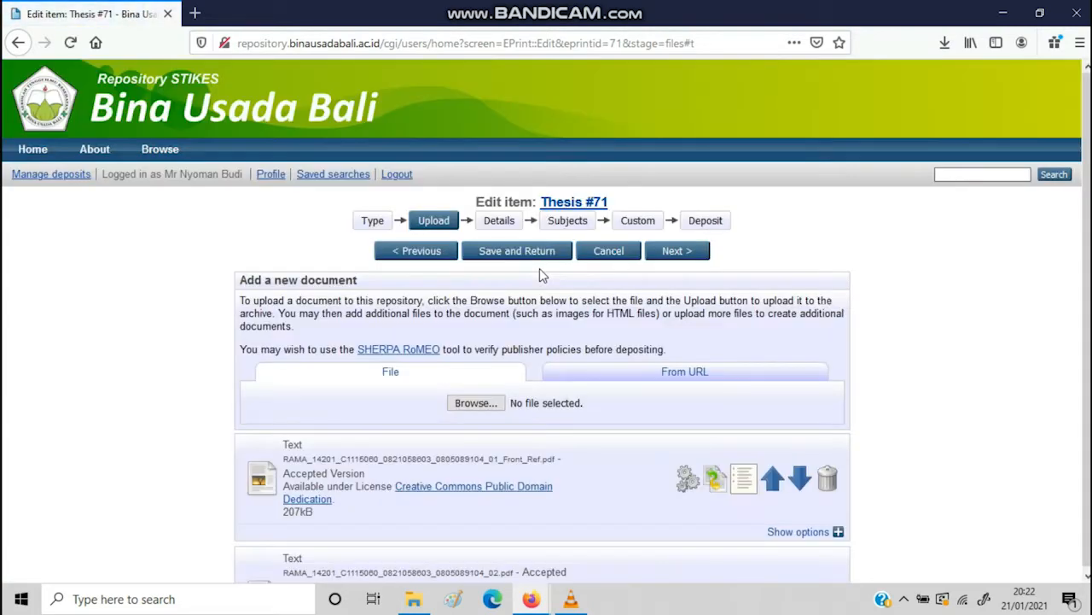
scroll(546, 341, "down", 3)
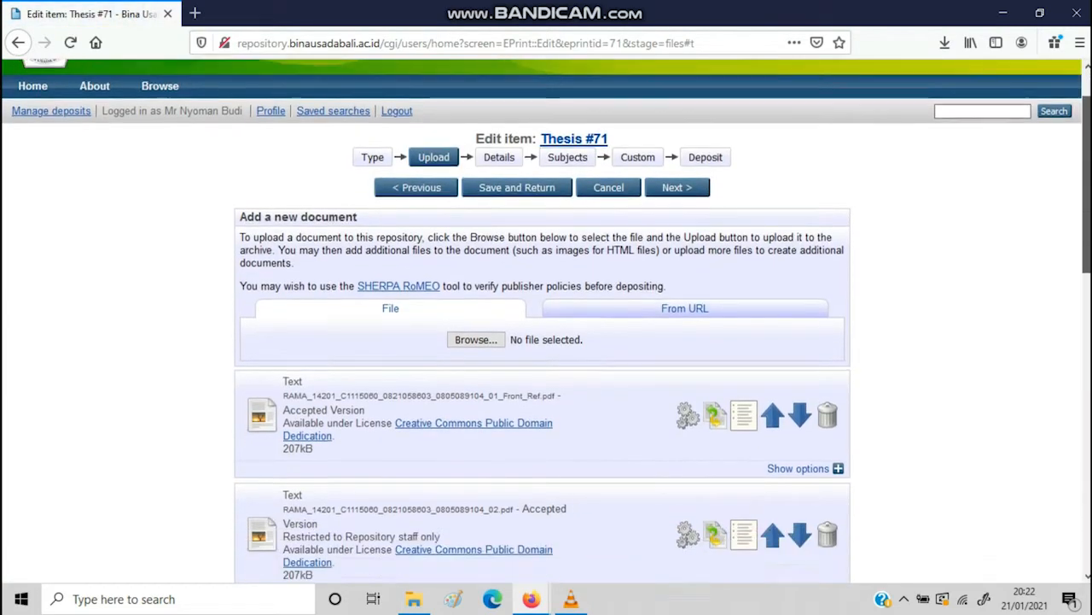
scroll(1090, 144, "up", 3)
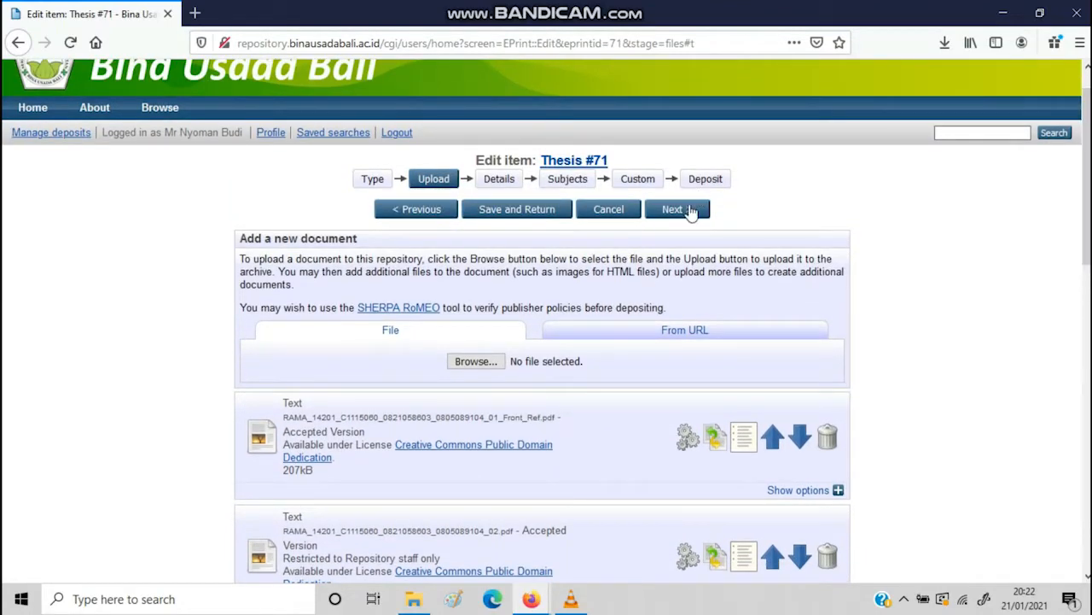
left_click(675, 209)
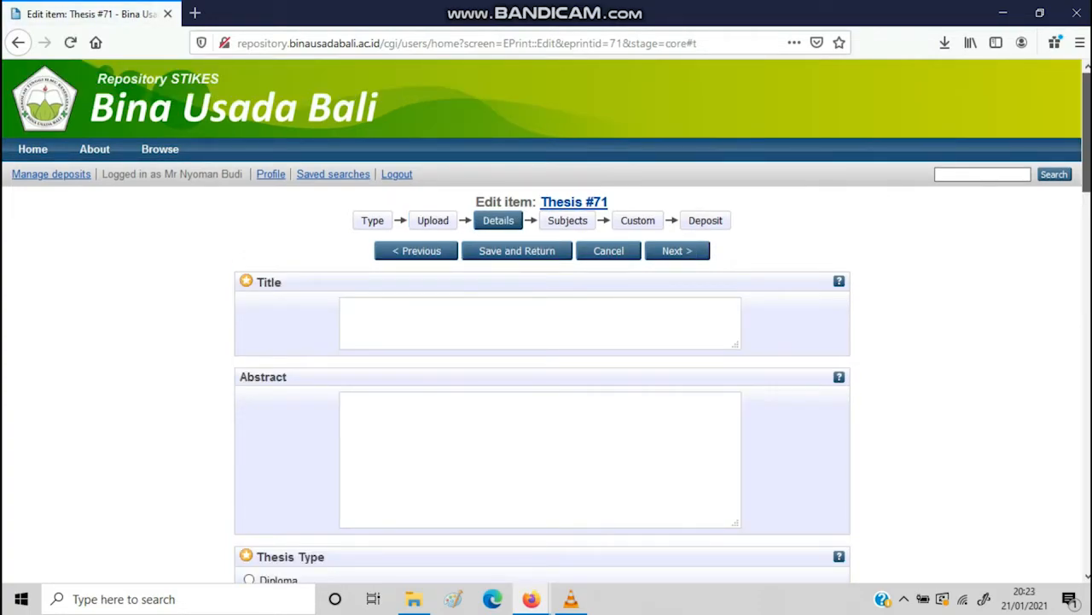
Enter 'aaaaaaaaaaaaaaaaaaaa' as the thesis title and 'zxcvbnmlnllhn' as the abstract
left_click_drag(1088, 131, 1087, 158)
left_click(564, 293)
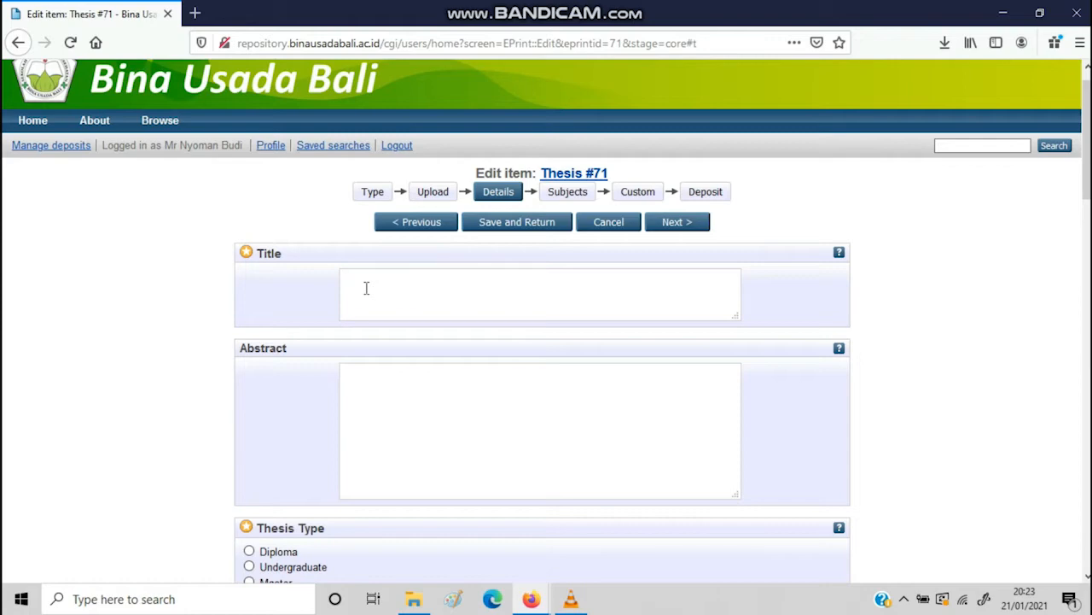
type("aaaaaaaaaaaaaaaaaaaa")
left_click(498, 408)
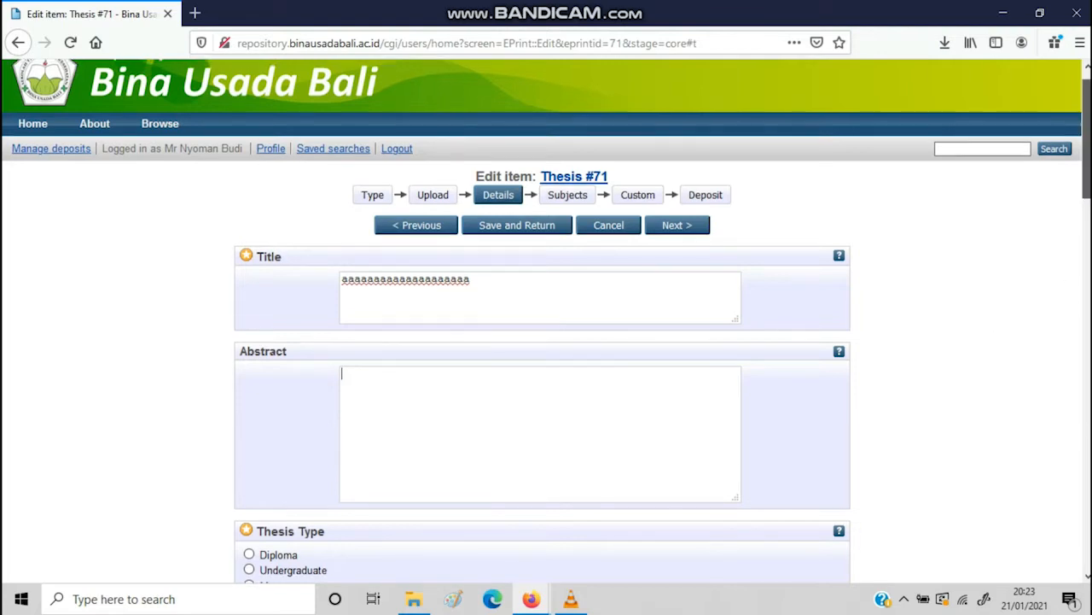
scroll(871, 163, "down", 2)
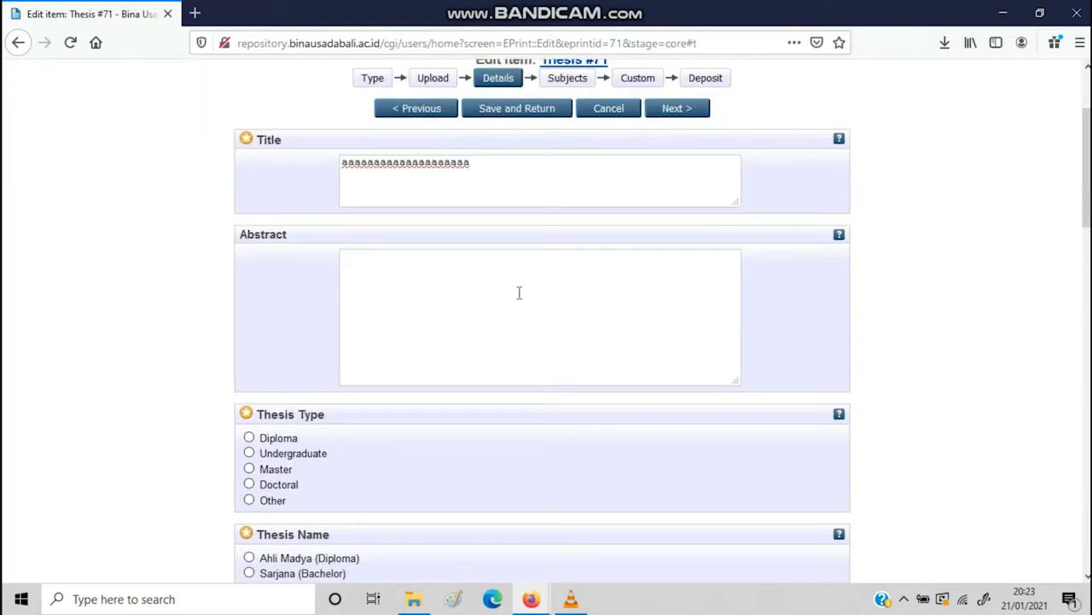
type("zxcvbnmlnllhn")
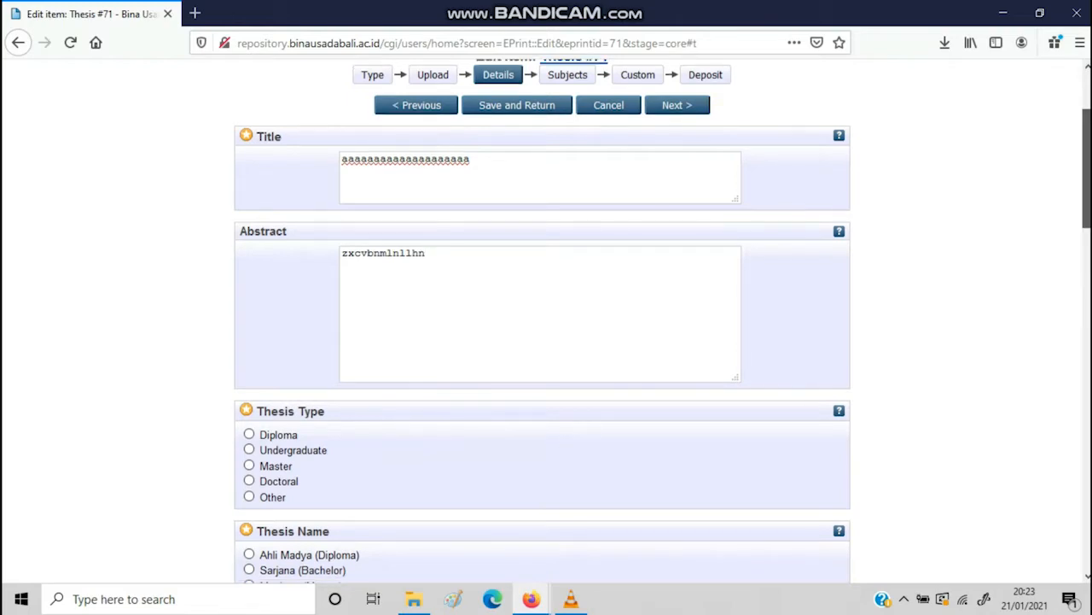
scroll(979, 206, "down", 3)
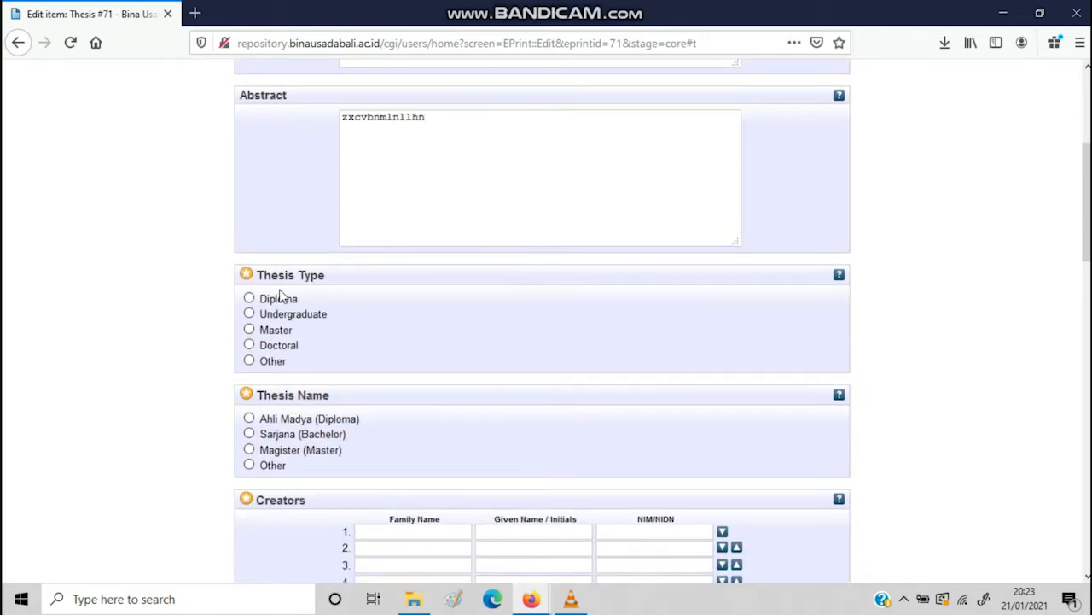
Choose Diploma as the Thesis Type and Sarjana (Bachelor) as the Thesis Name
left_click(278, 299)
left_click_drag(1090, 247, 1088, 258)
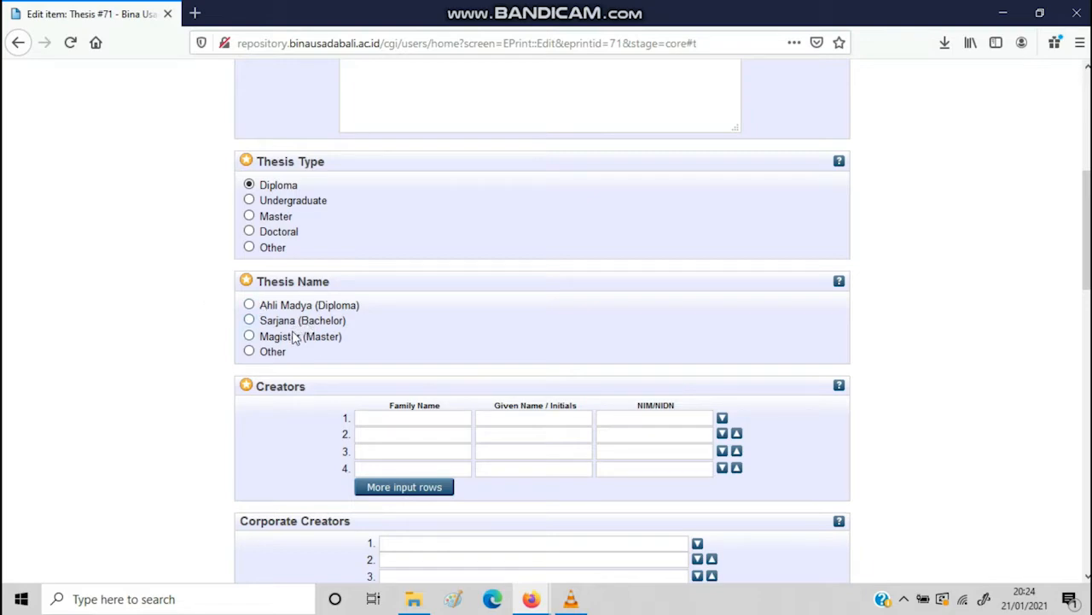
left_click(250, 321)
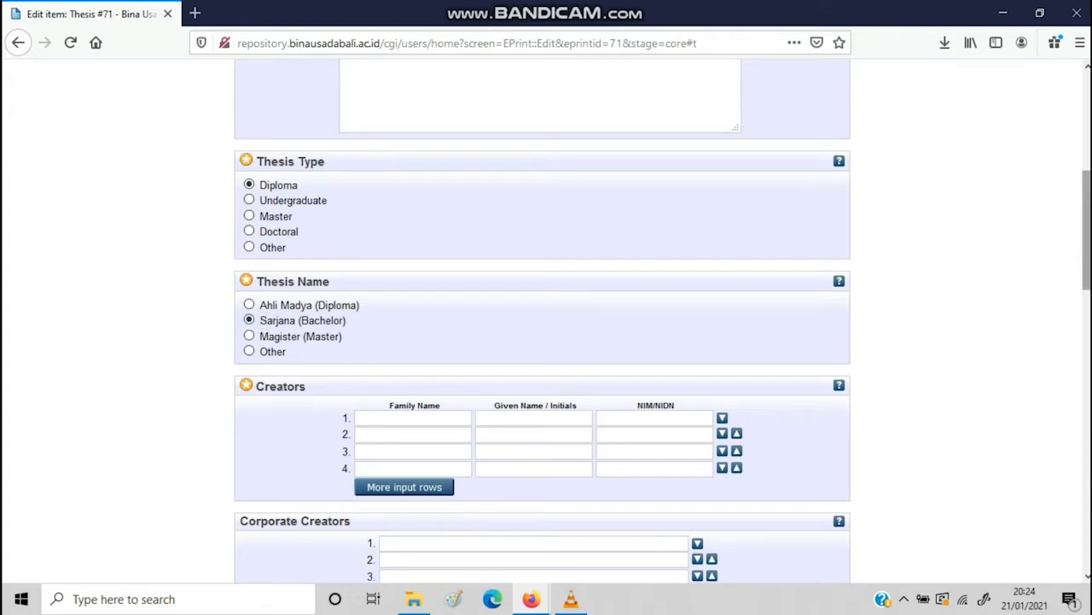
scroll(1087, 282, "down", 2)
scroll(1086, 281, "down", 1)
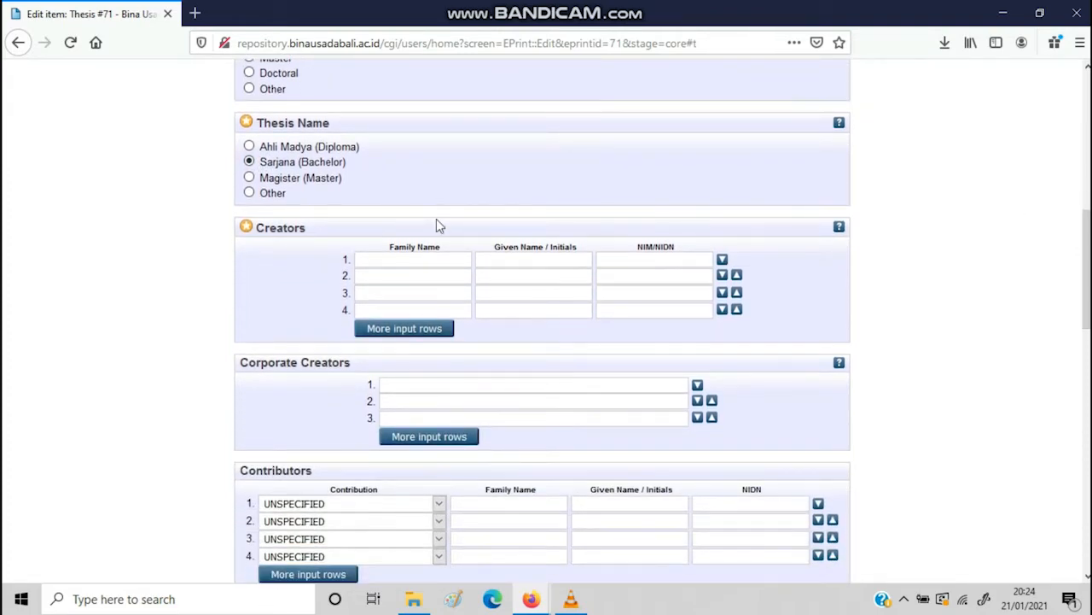
Fill Creators row 1 with the student's family name, given name and NIM student number
left_click(432, 258)
left_click(410, 256)
left_click(500, 261)
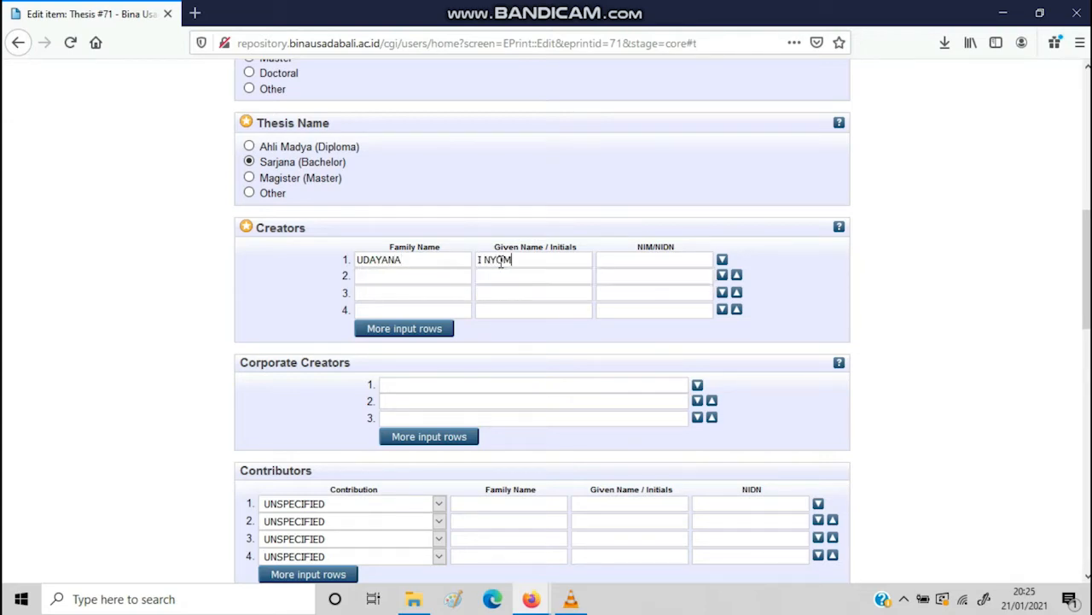
left_click(645, 259)
type("NIMC")
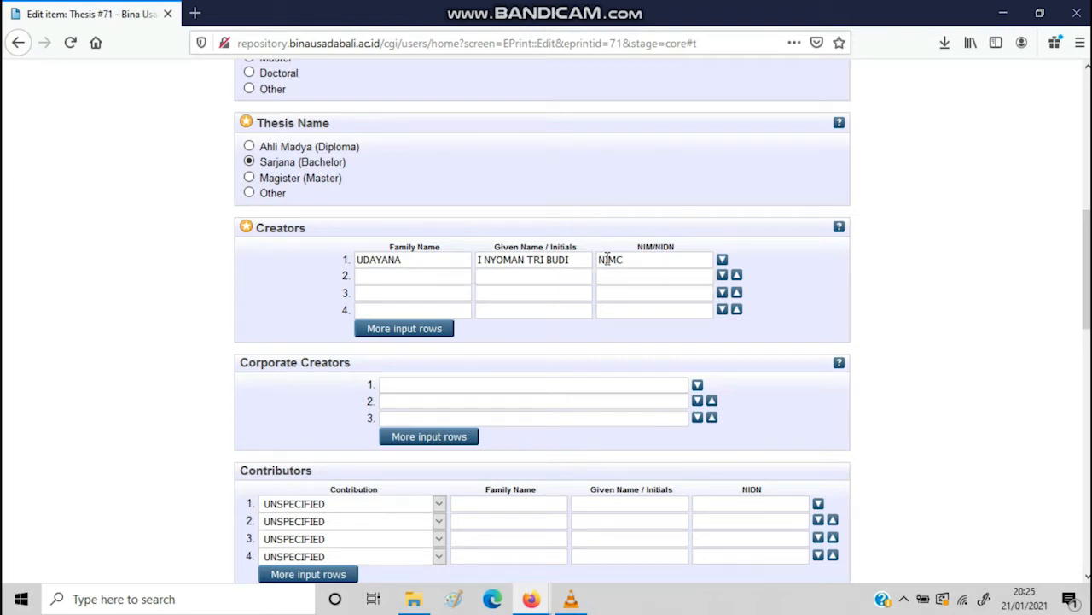
type("12345678")
scroll(1087, 273, "down", 2)
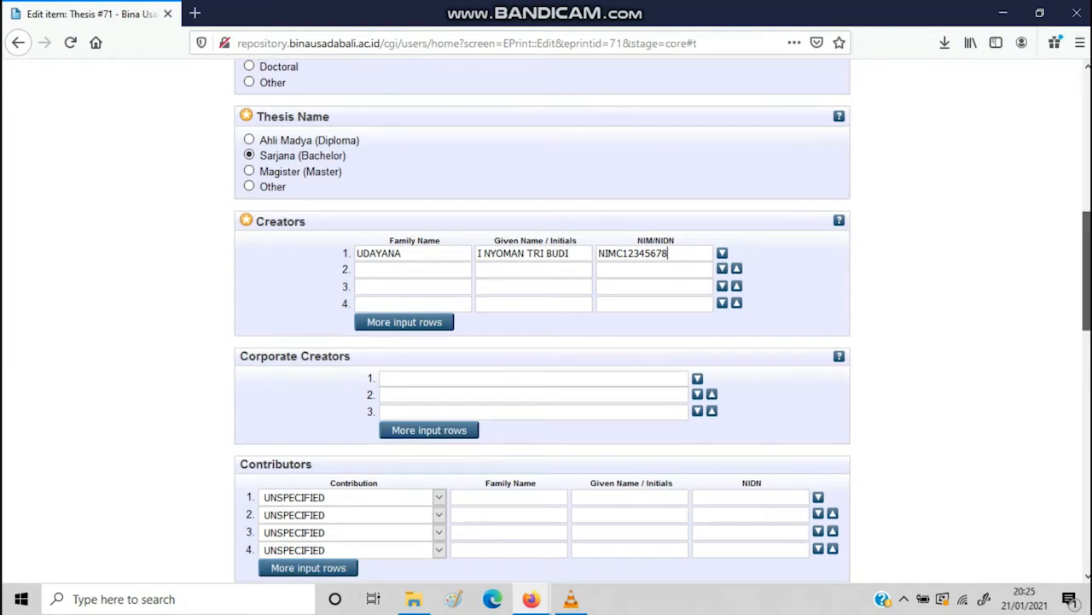
scroll(1086, 273, "down", 1)
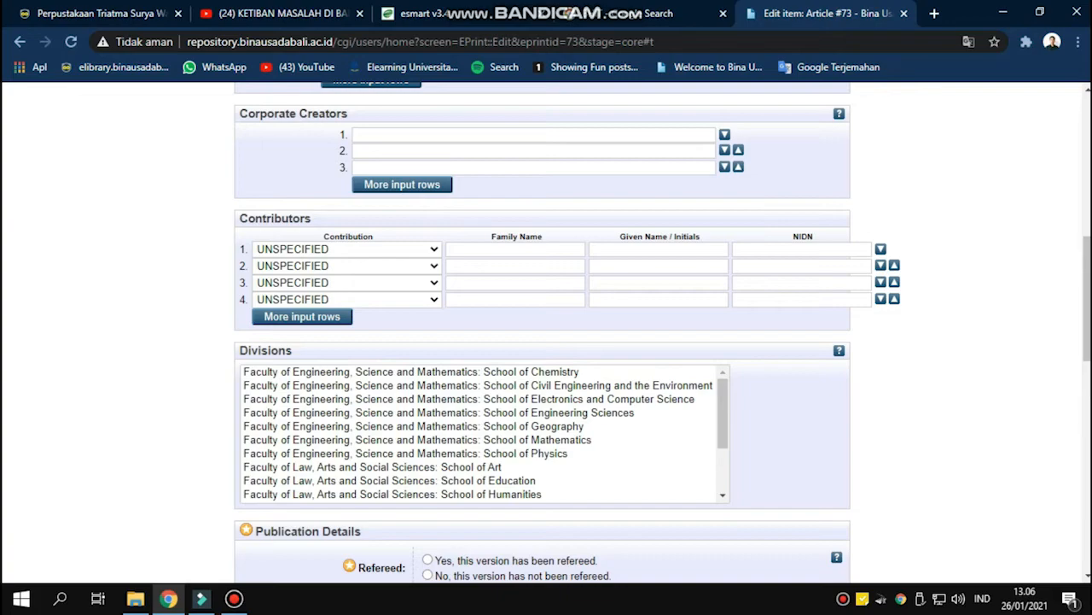
Make contributor row 1 Thesis advisor 1 and pick the advisor's family name from suggestions
left_click(348, 249)
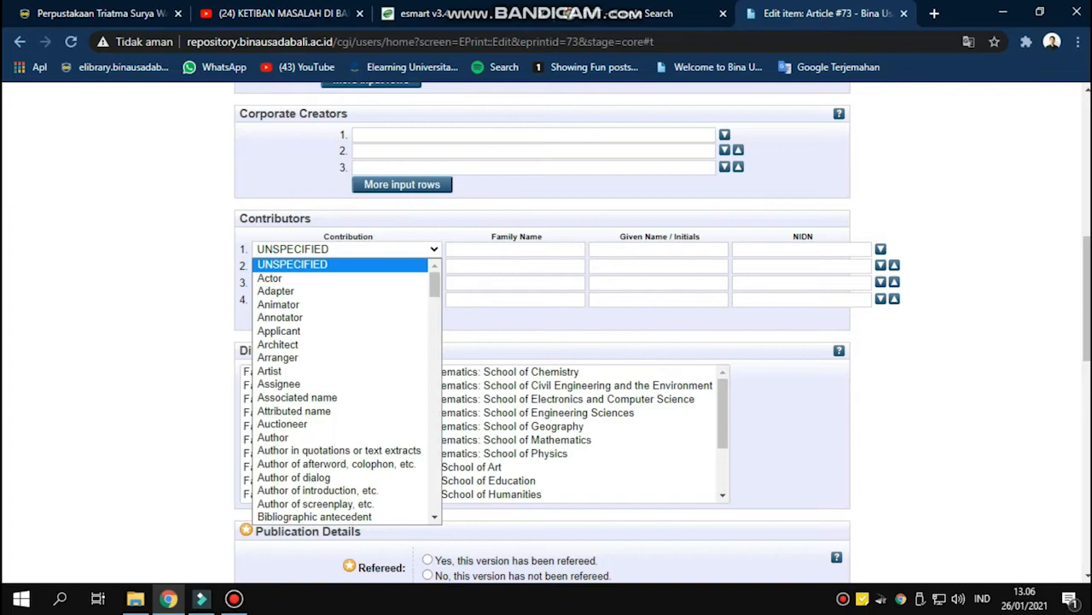
scroll(346, 391, "down", 20)
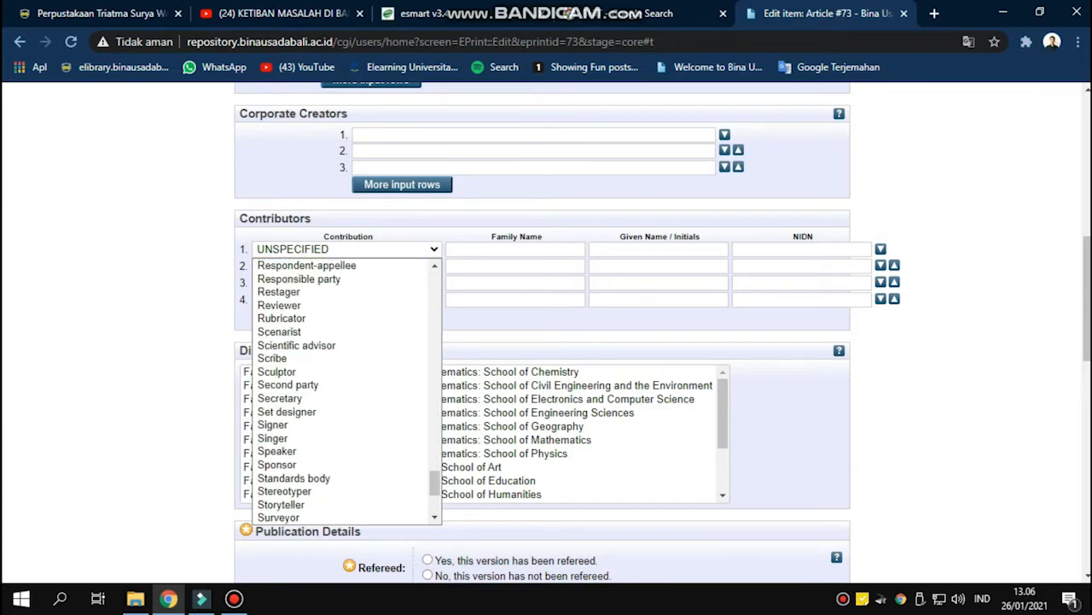
scroll(347, 391, "down", 2)
left_click(290, 385)
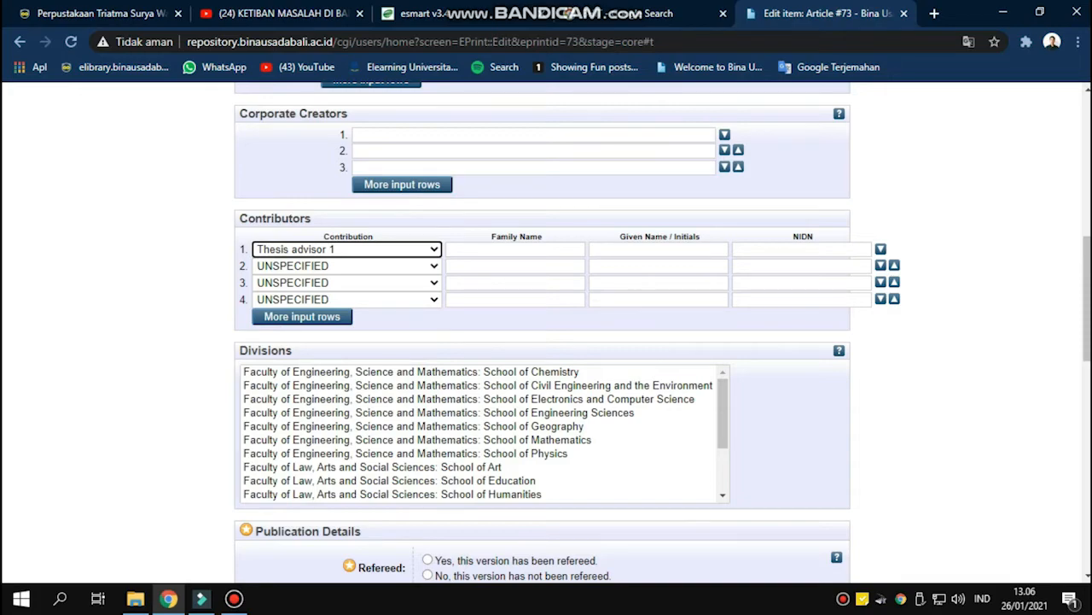
left_click(516, 249)
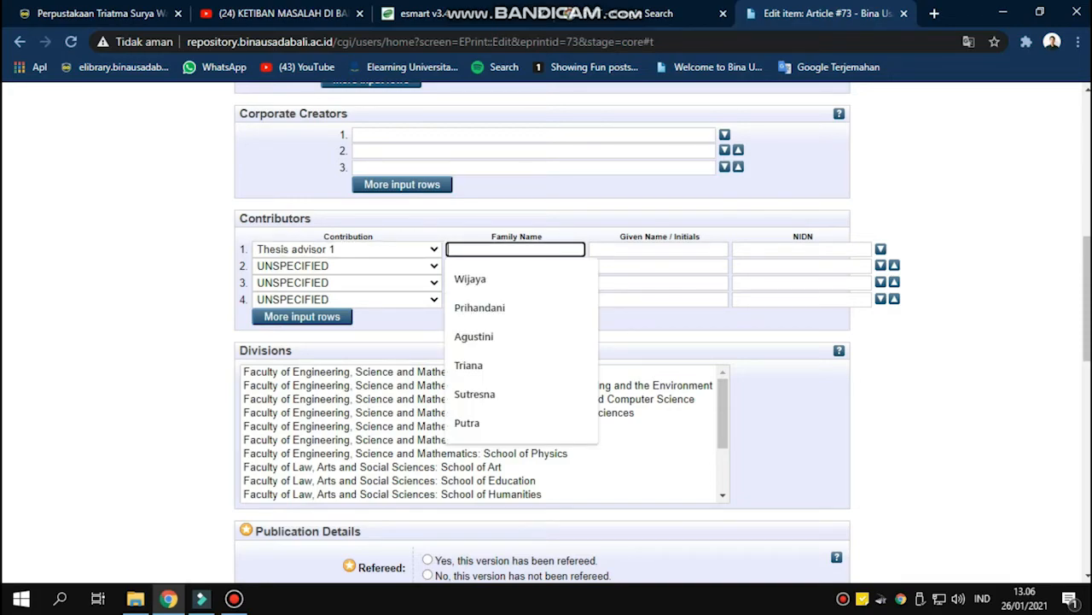
key("Down")
key("Down")
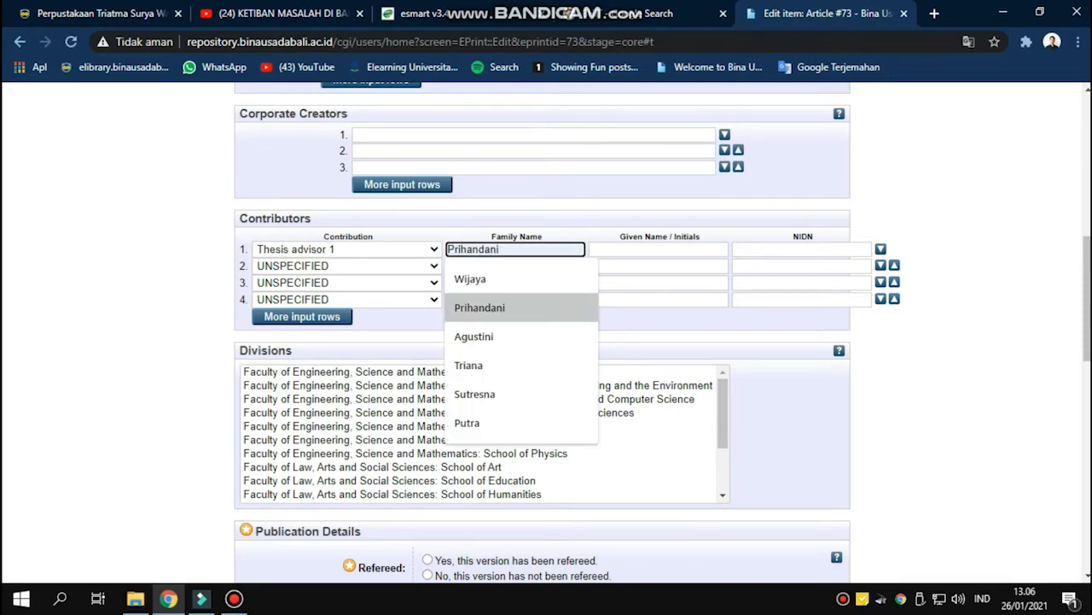
key("Return")
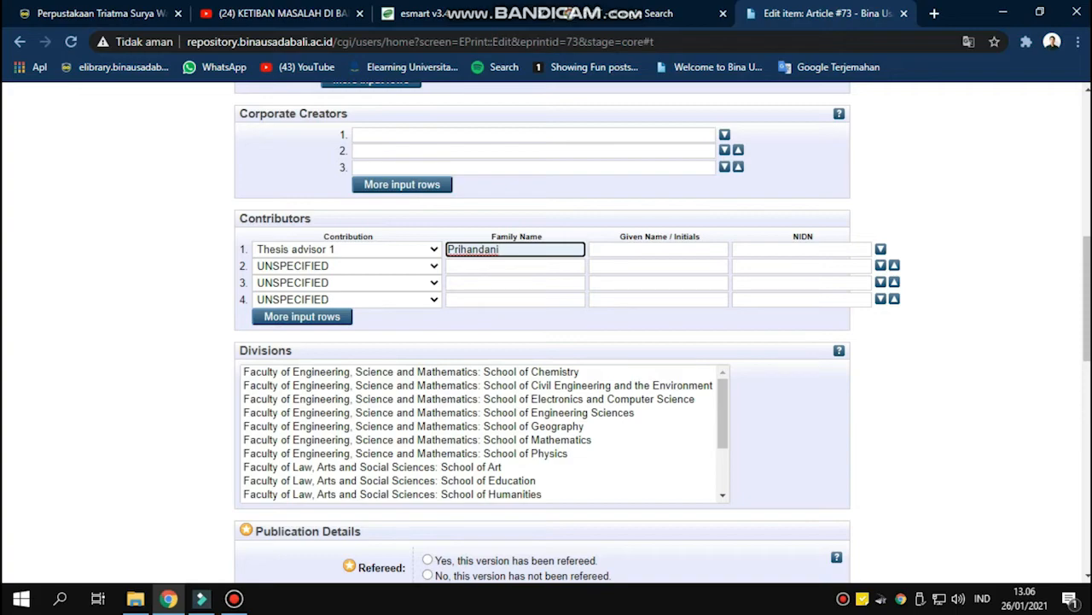
Enter advisor 1's given name and choose their NIDN from the suggestions
left_click(659, 250)
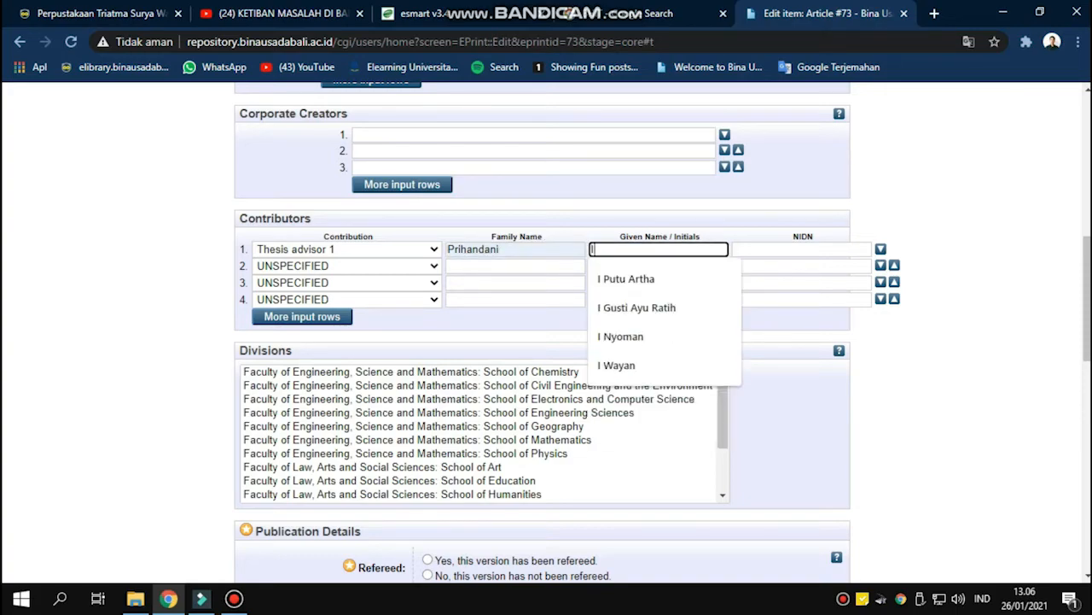
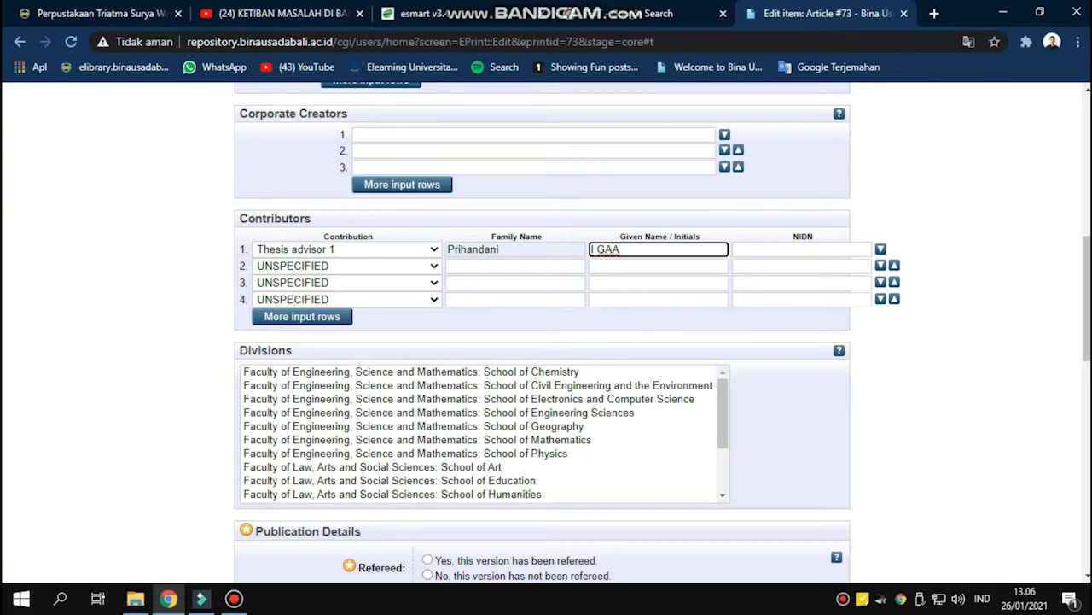
left_click(348, 265)
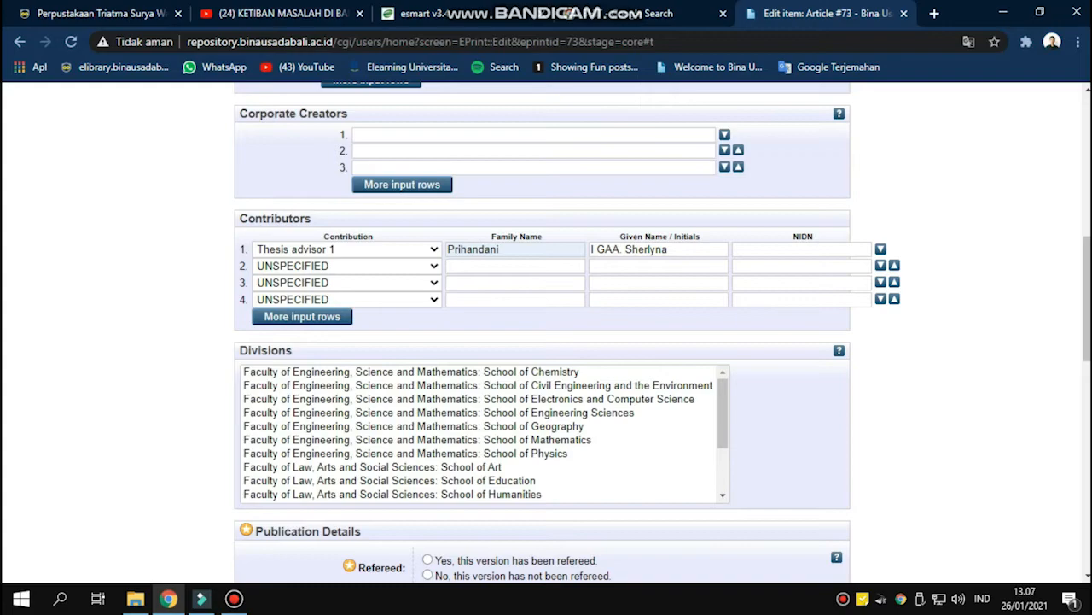
left_click(802, 249)
key("Down")
key("Down")
key("Down")
key("Down")
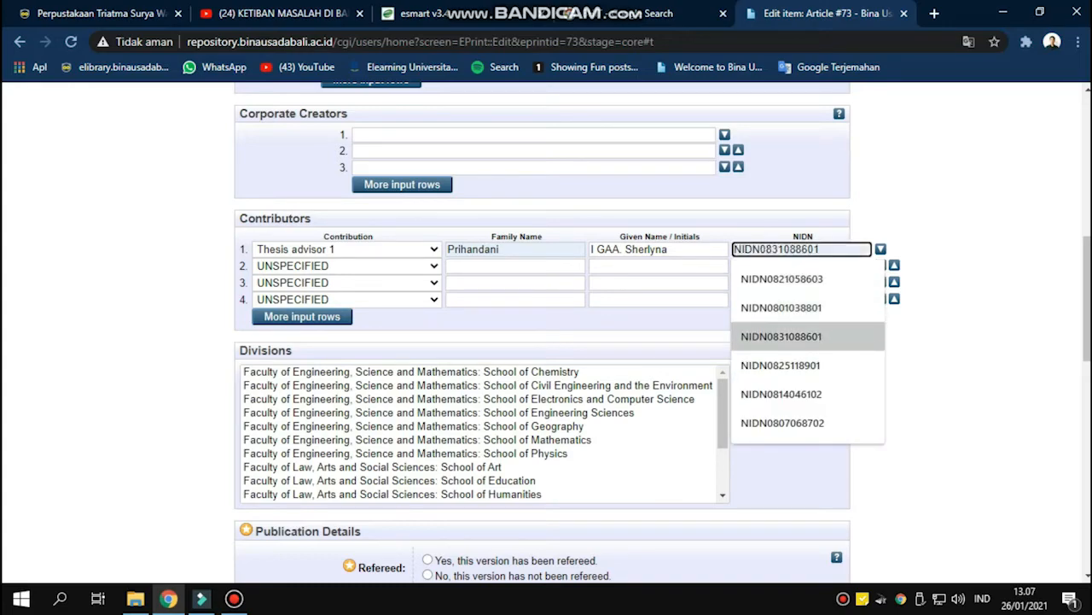
key("Up")
key("Up")
key("Return")
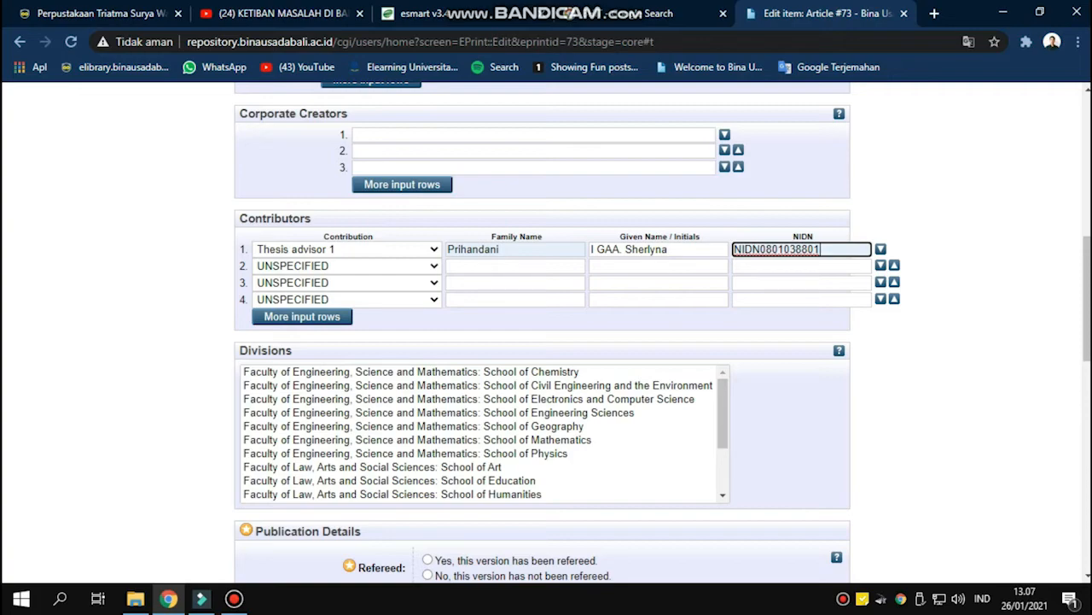
Make contributor row 2 Thesis advisor 2 and pick the family name from suggestions
left_click(348, 266)
scroll(348, 408, "down", 20)
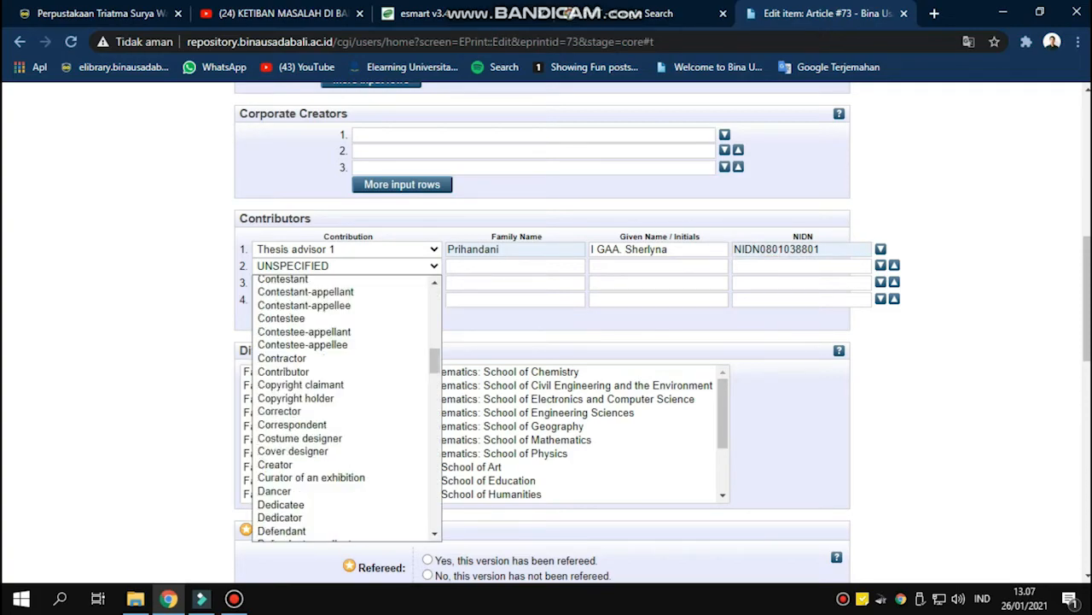
scroll(349, 408, "down", 5)
left_click(290, 415)
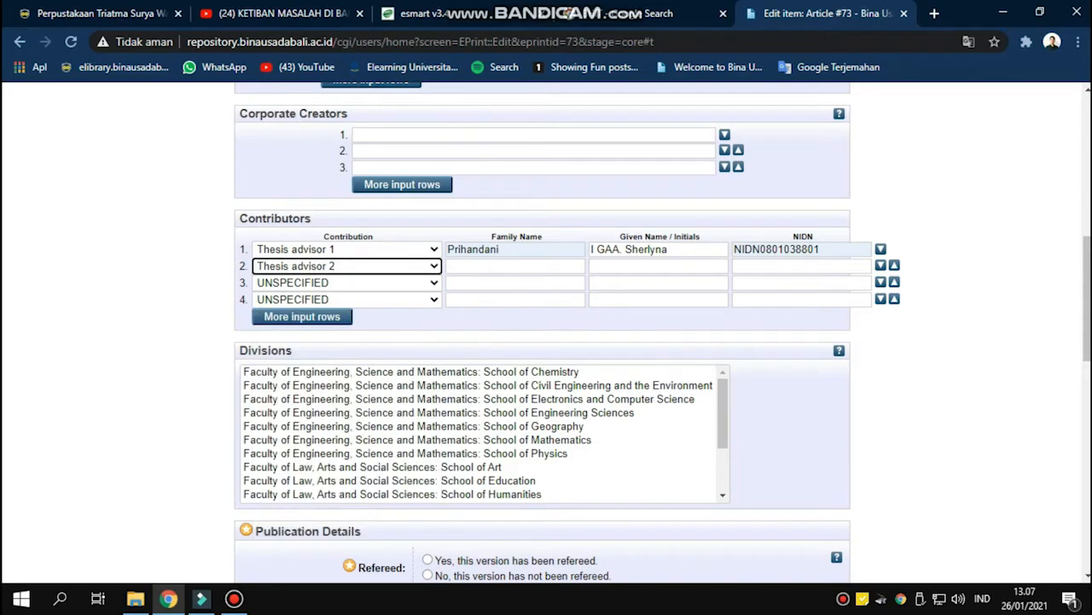
left_click(515, 266)
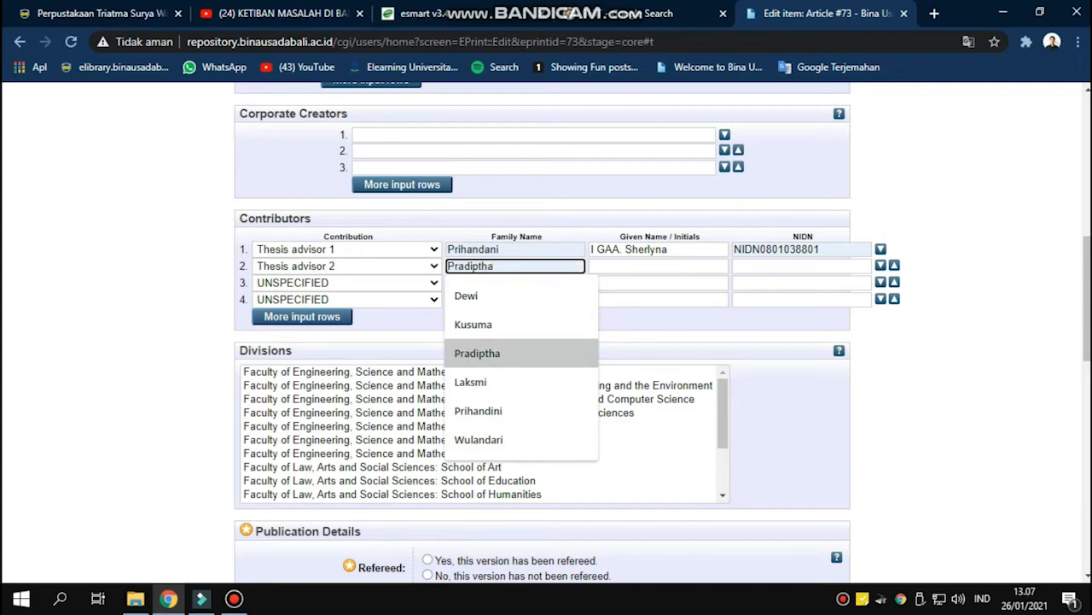
left_click(478, 353)
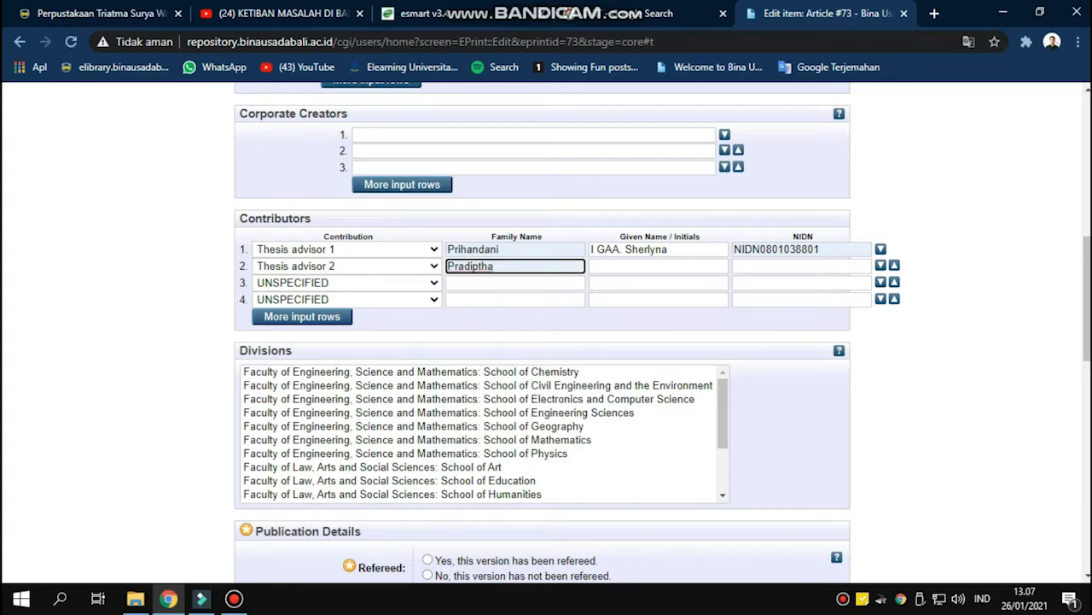
Fill advisor 2's given name and NIDN from suggestions, and select the School of Medicine division
left_click(659, 266)
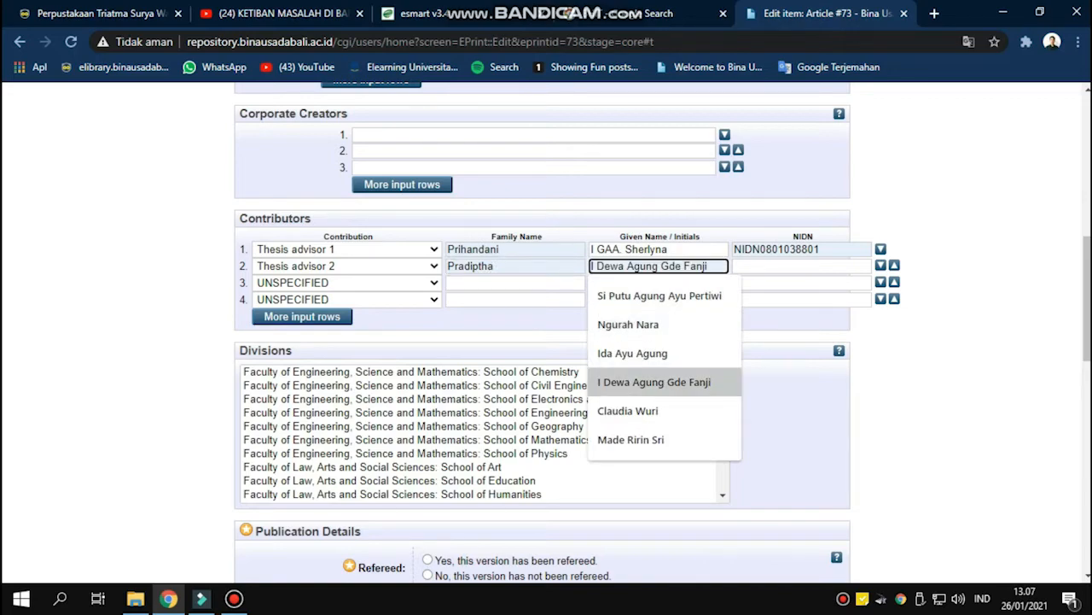
left_click(654, 383)
left_click(801, 266)
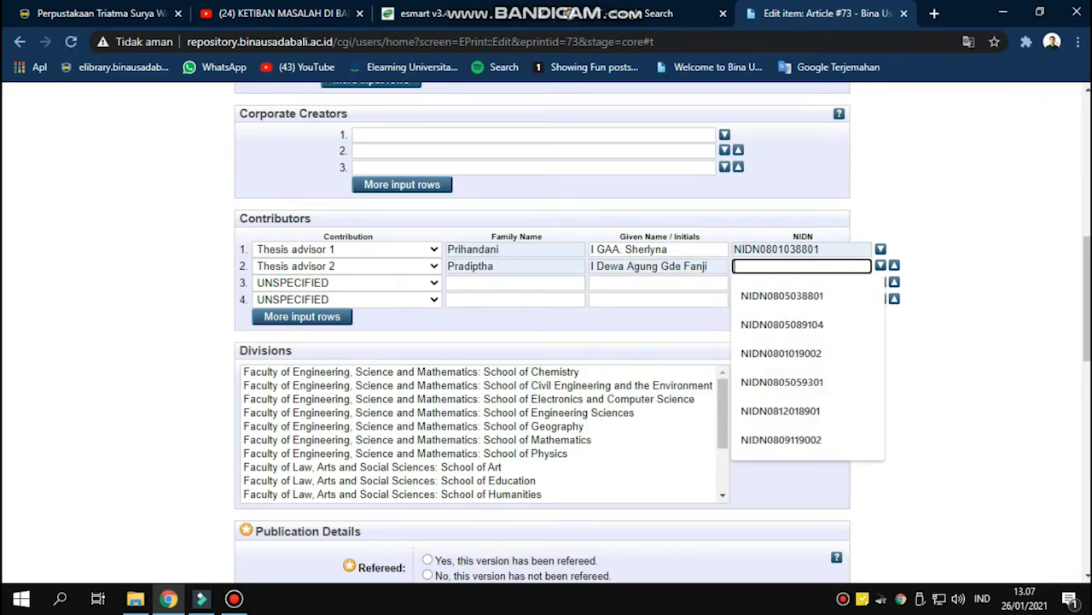
left_click(783, 382)
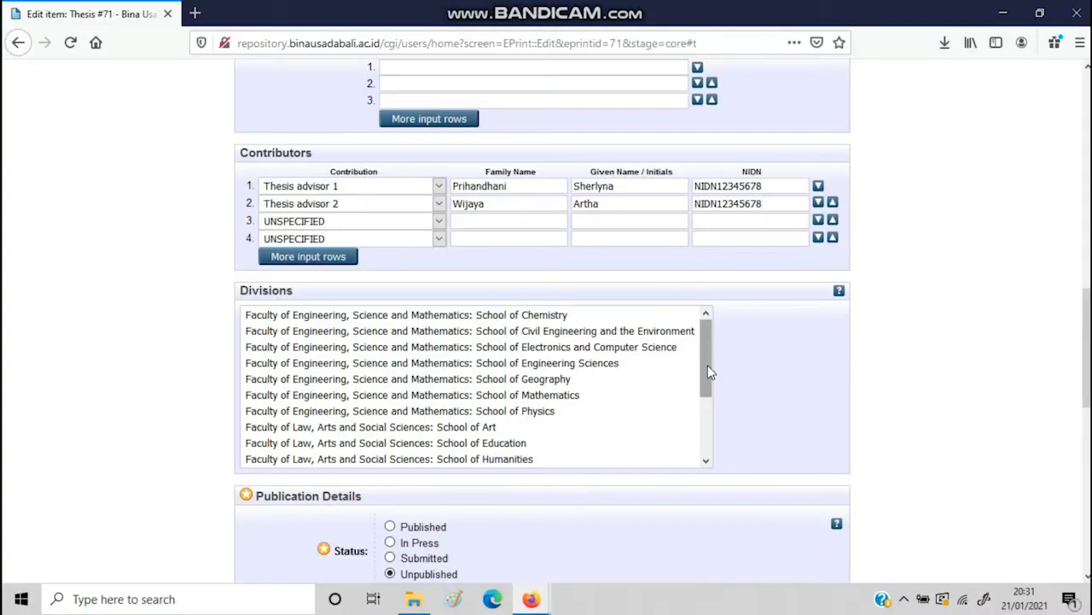
left_click_drag(708, 365, 707, 429)
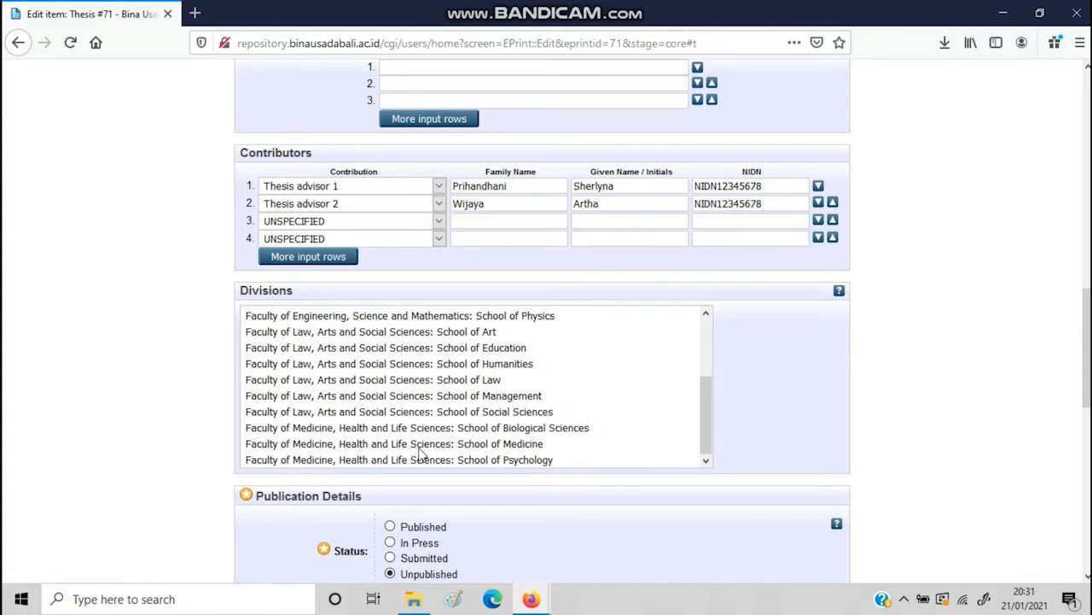
left_click(490, 444)
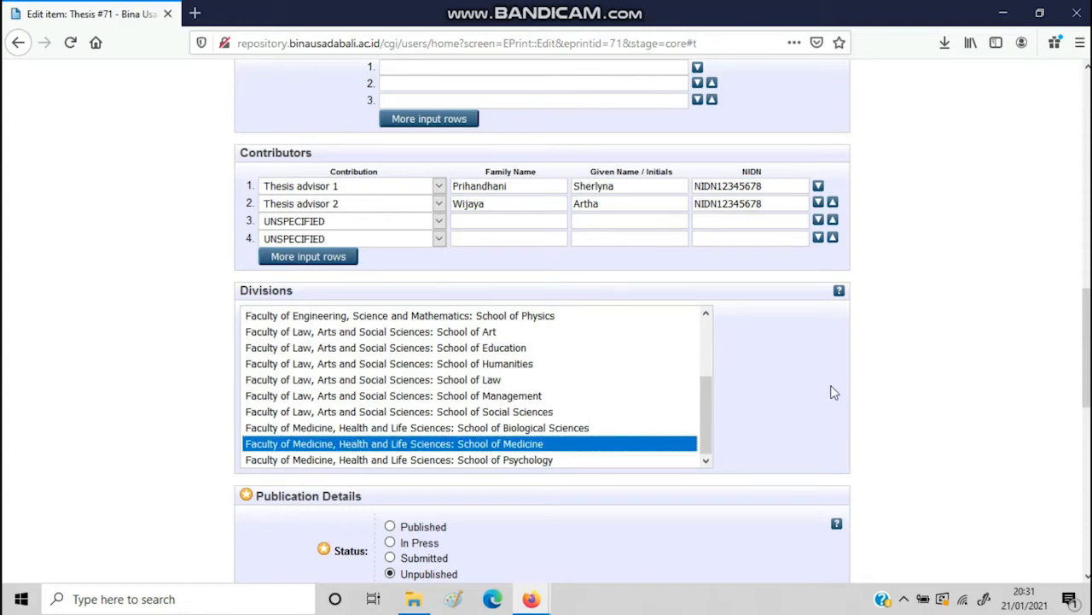
Enter the date as year 2021, month January, day 31
left_click_drag(1088, 353, 1088, 421)
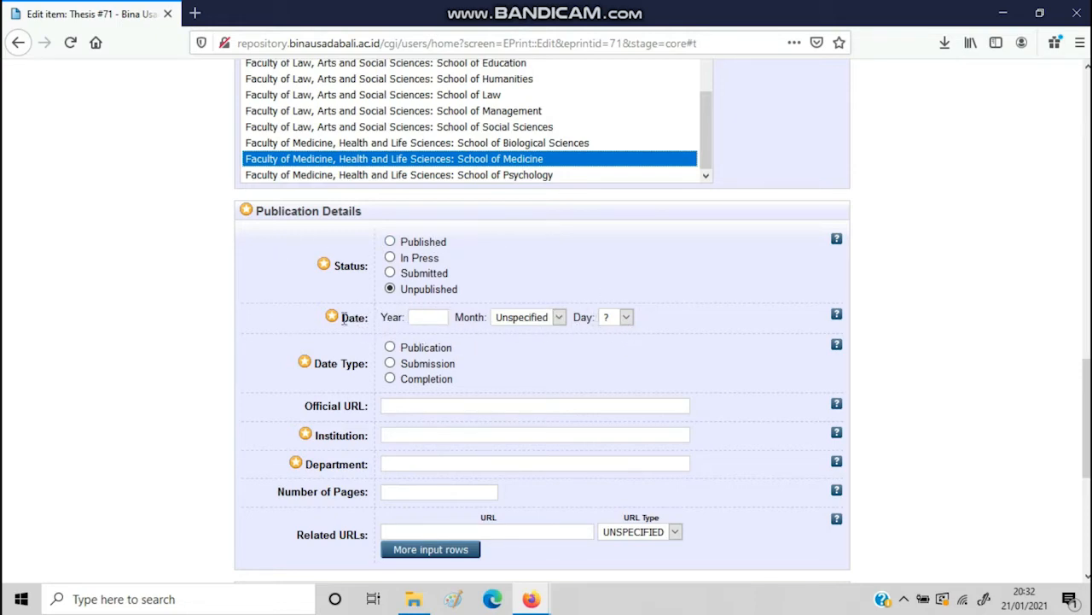
left_click(427, 317)
type("20")
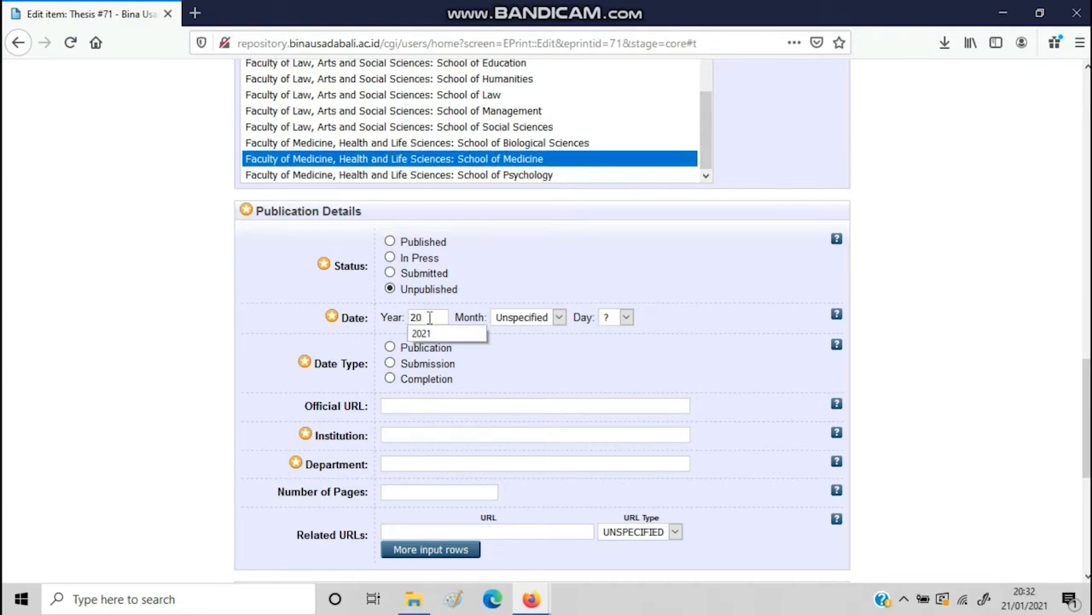
type("21")
left_click(503, 319)
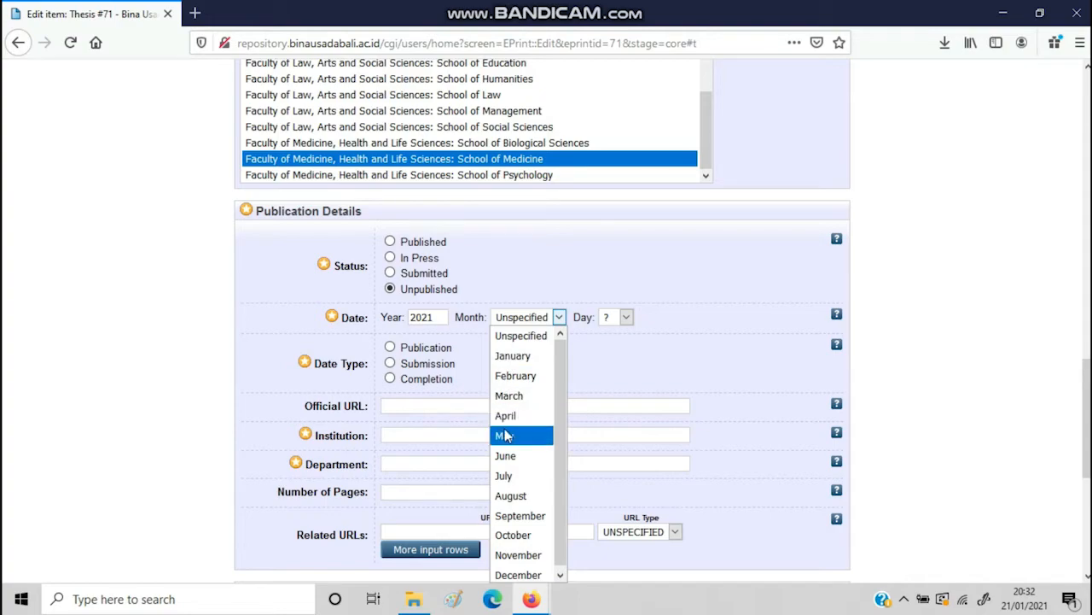
left_click(518, 356)
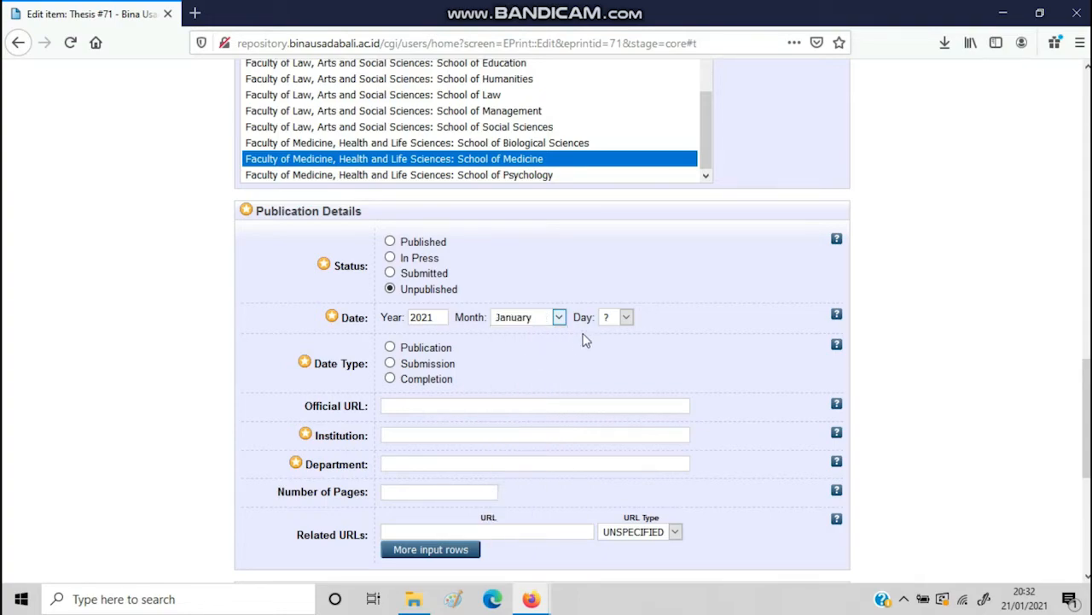
left_click(612, 322)
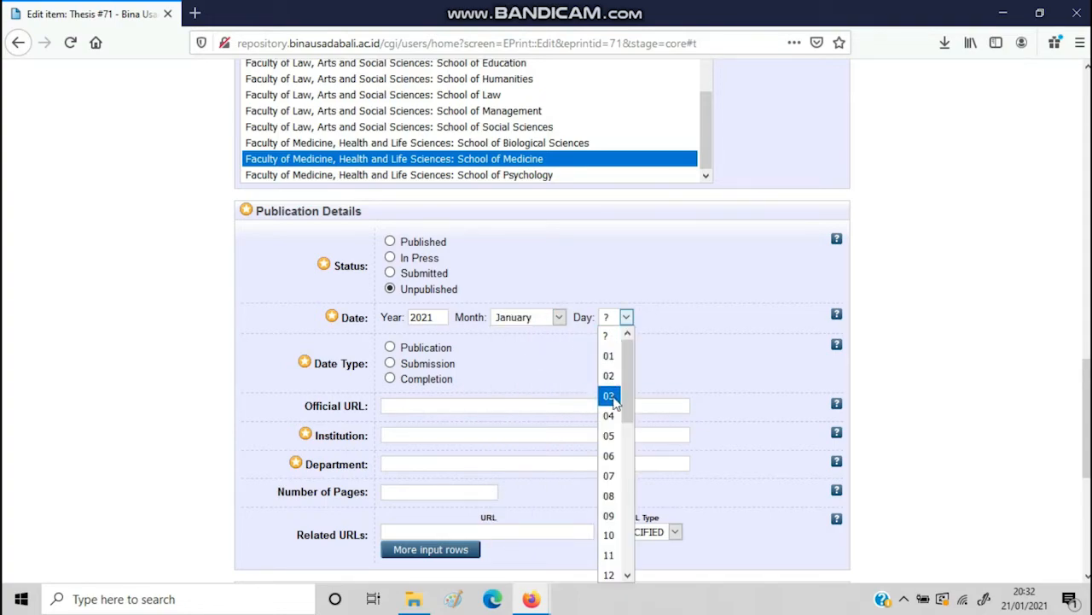
left_click_drag(628, 396, 648, 560)
left_click(611, 572)
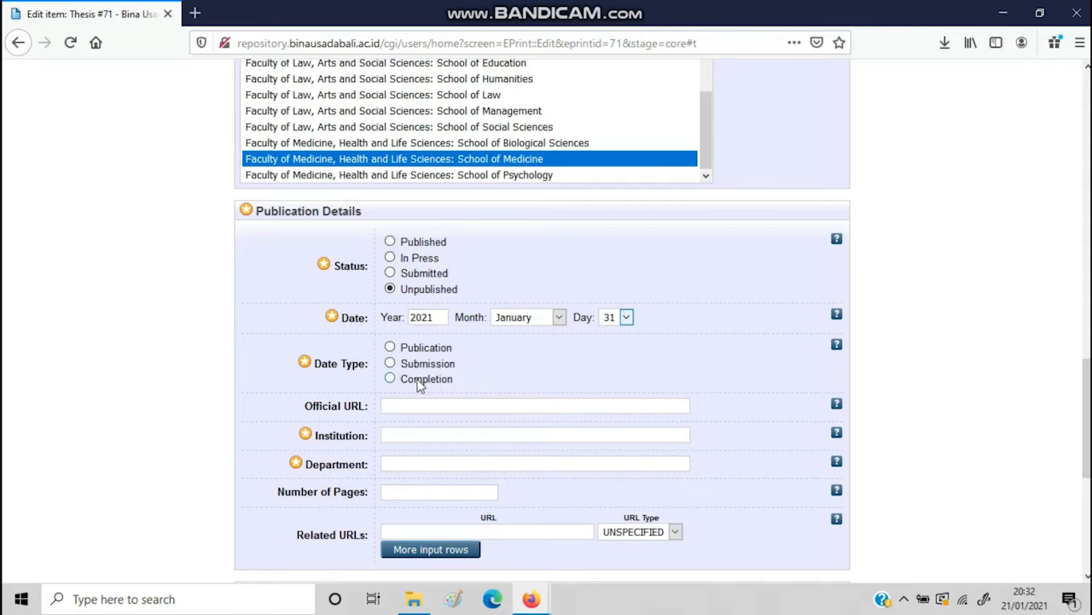
Set Completion date type, institution STIKES BINA USADA BALI, department KODEPRODI14201#Ilmu Keperawatan, and 100 pages
left_click(416, 381)
scroll(490, 344, "down", 2)
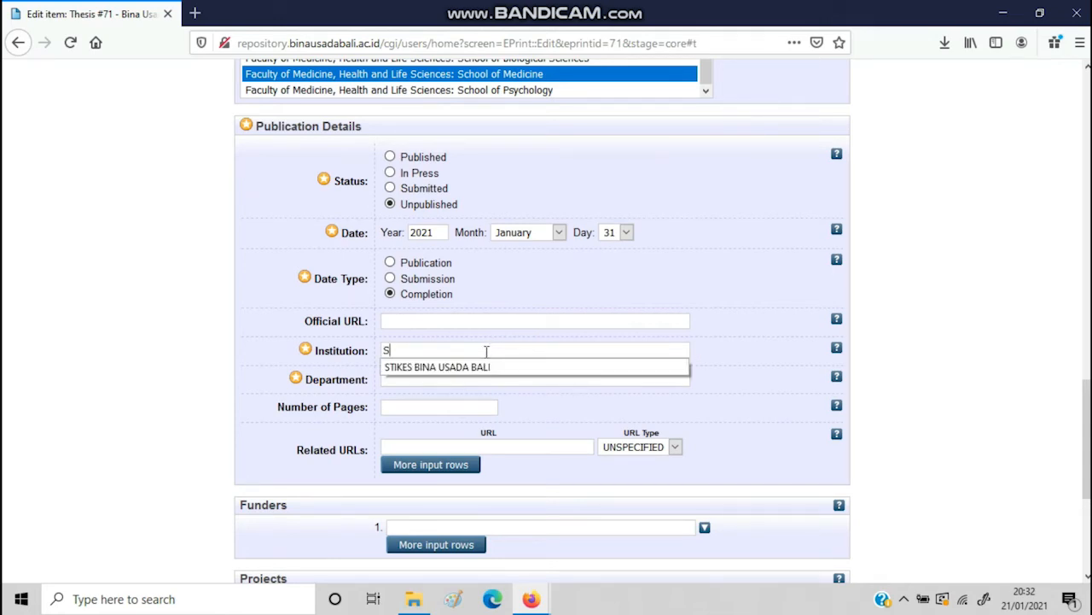
left_click(482, 368)
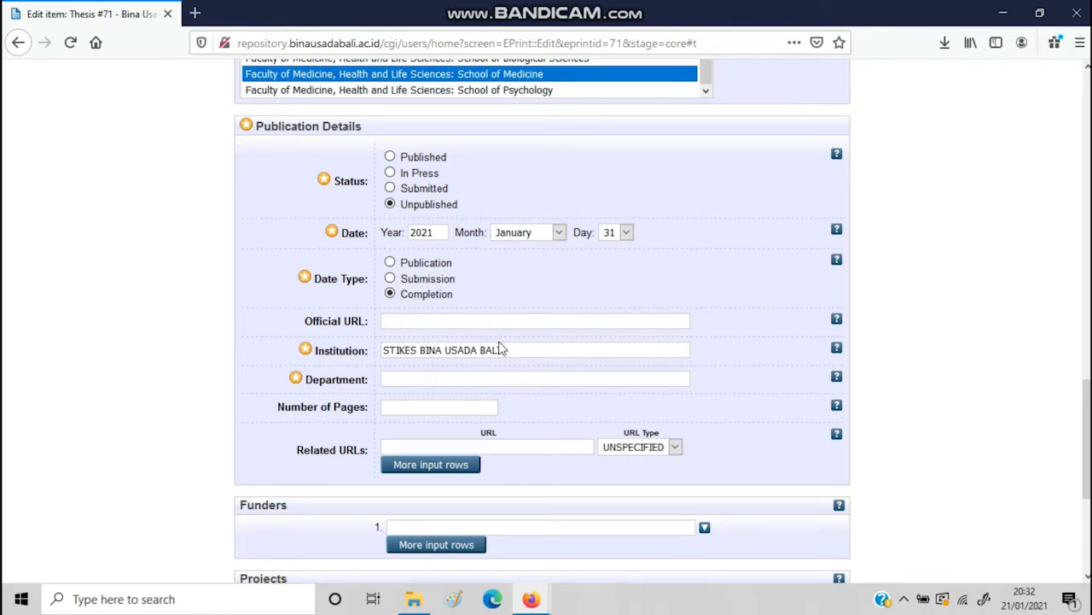
type("K")
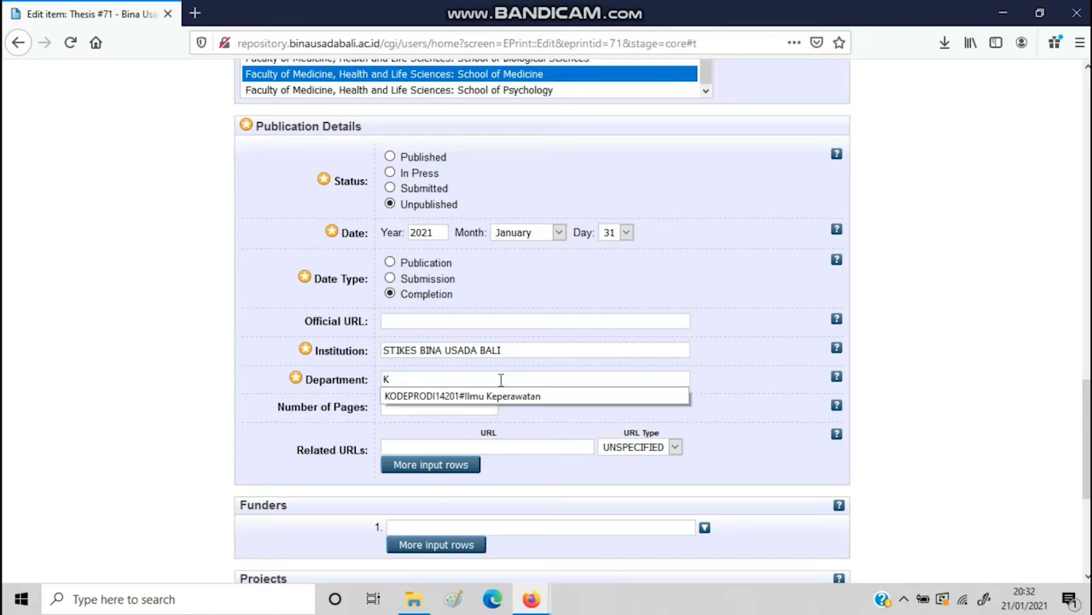
left_click(500, 395)
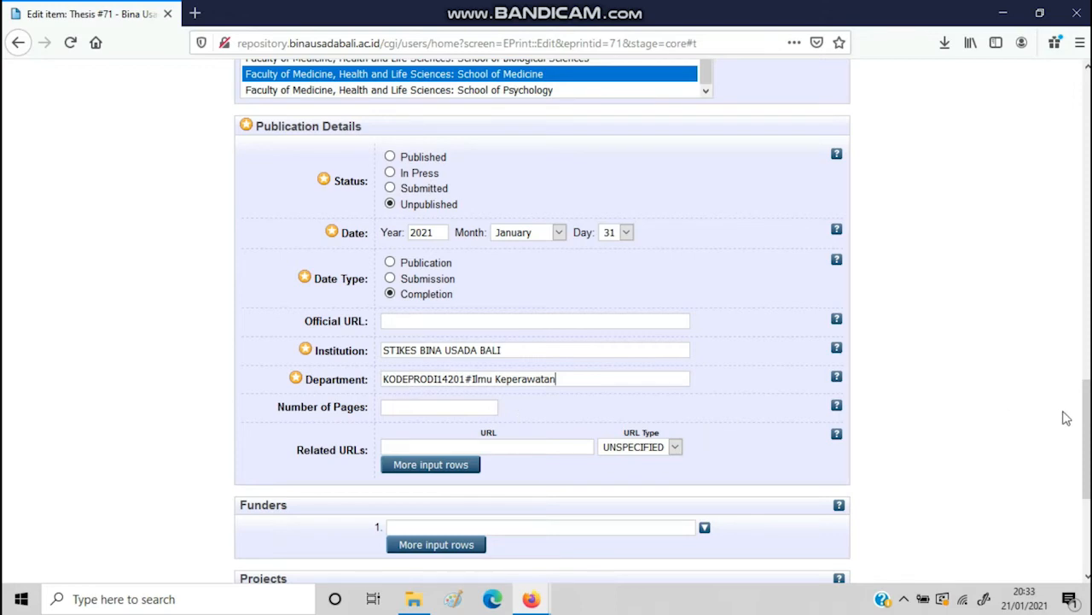
scroll(1067, 418, "down", 2)
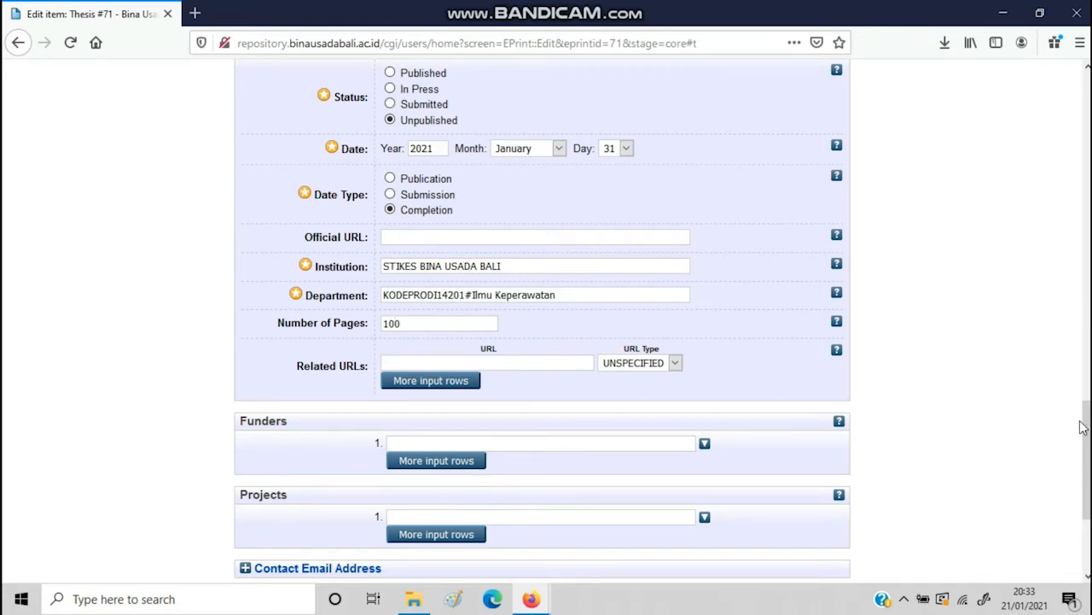
scroll(1086, 426, "down", 3)
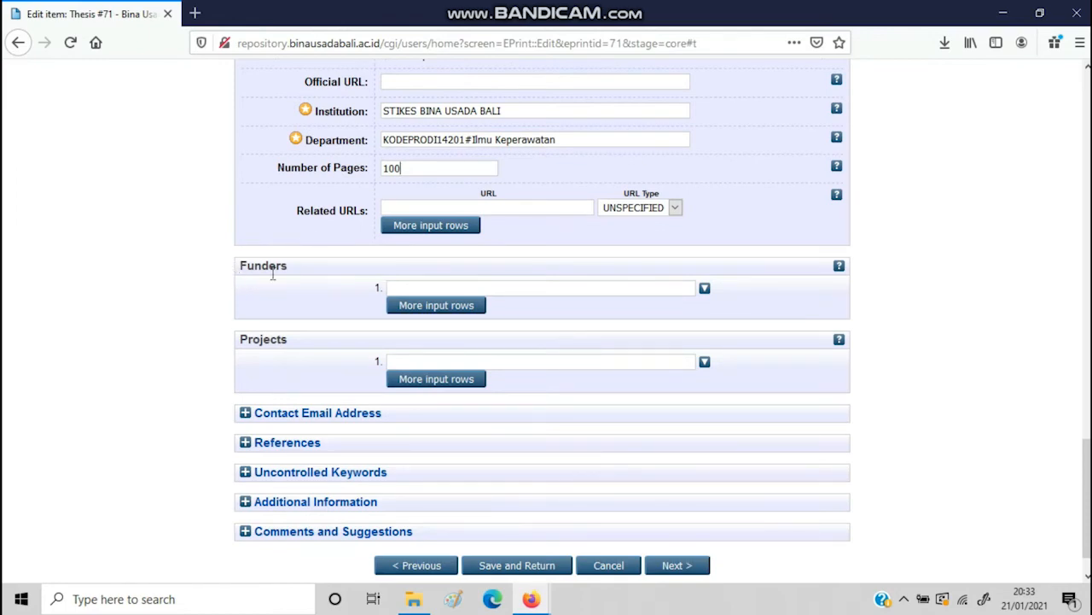
Expand References and enter 'AAAA' as the thesis references
left_click(288, 444)
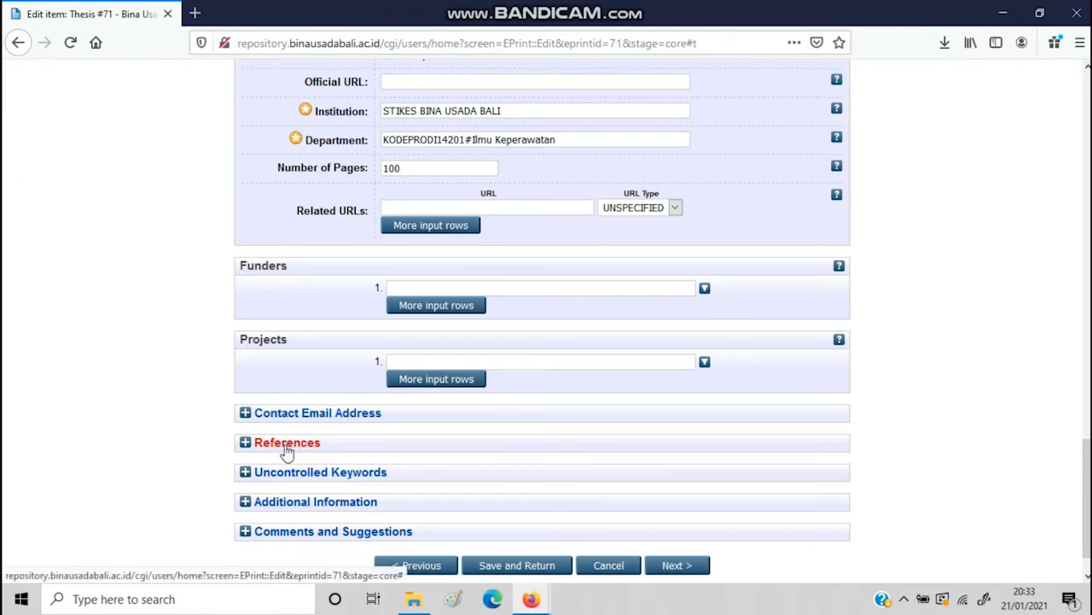
scroll(437, 346, "down", 3)
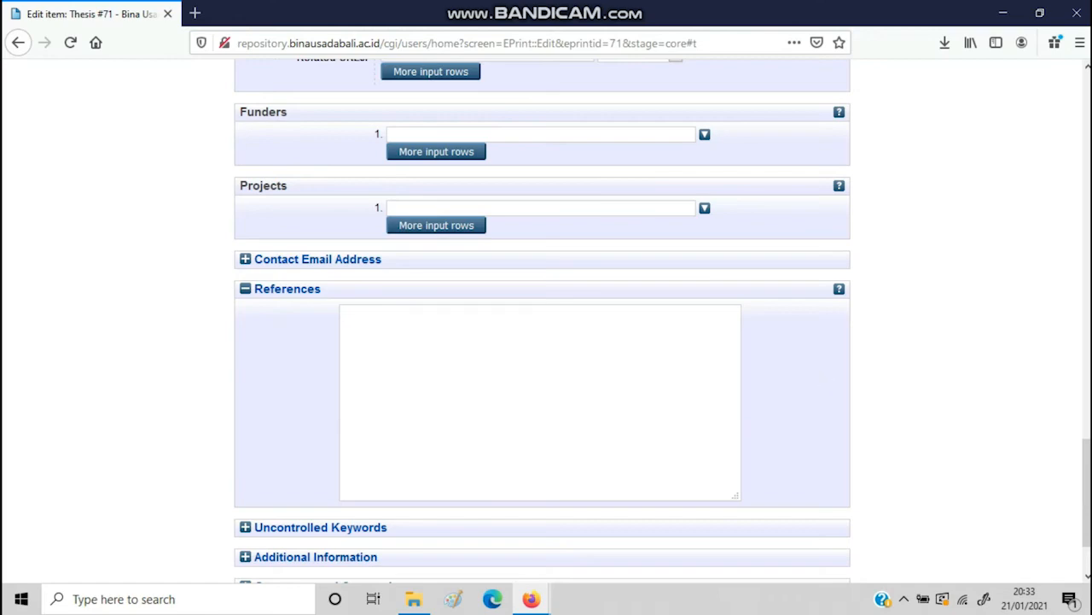
left_click_drag(1087, 491, 1086, 501)
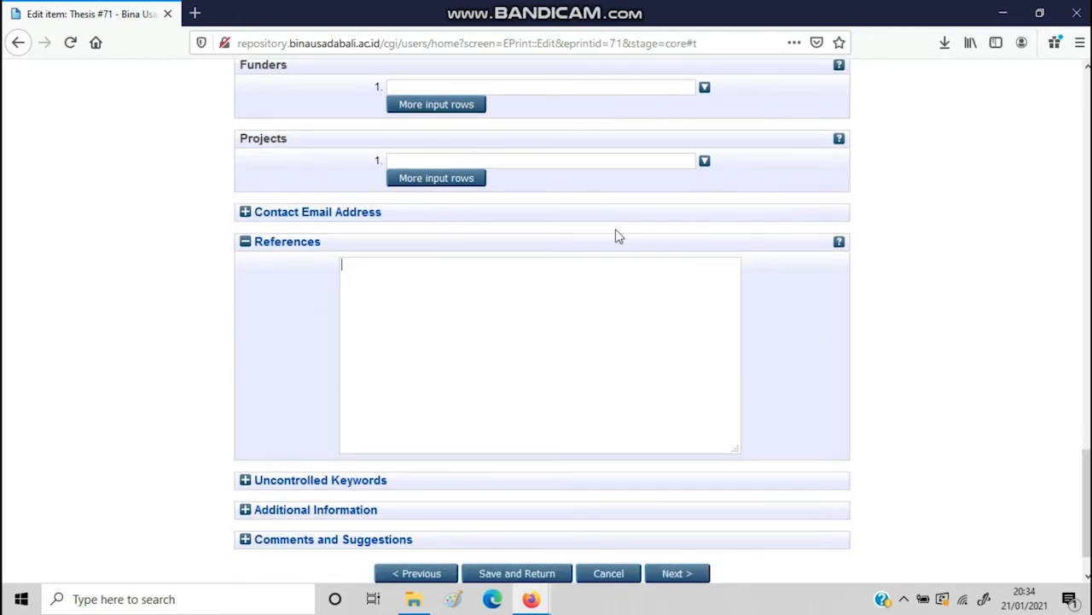
type("AAAA")
left_click_drag(1086, 492, 1086, 507)
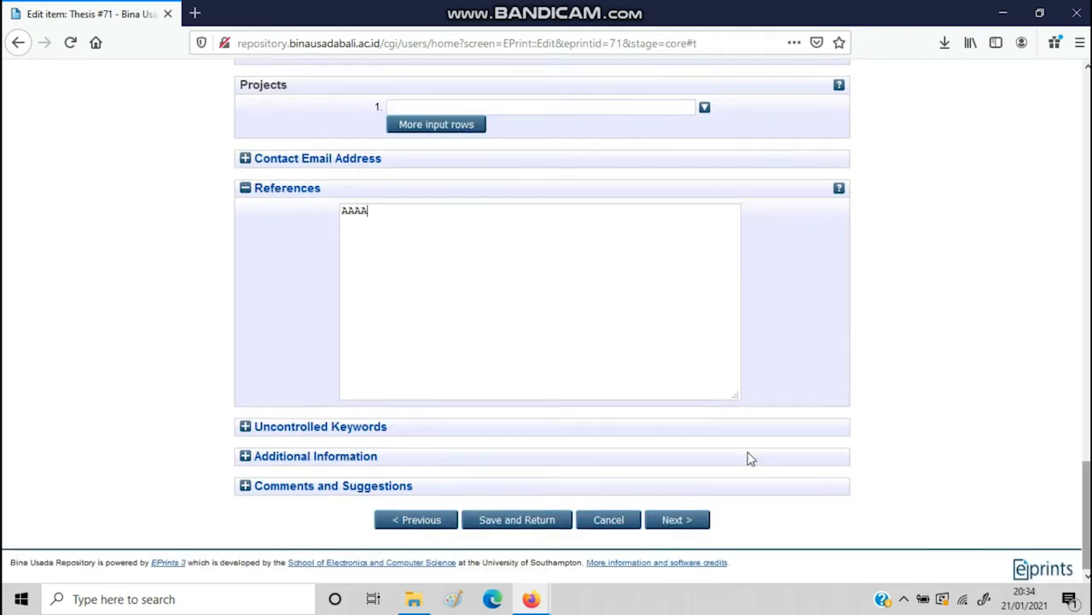
Expand the Uncontrolled Keywords section for entry
left_click(333, 435)
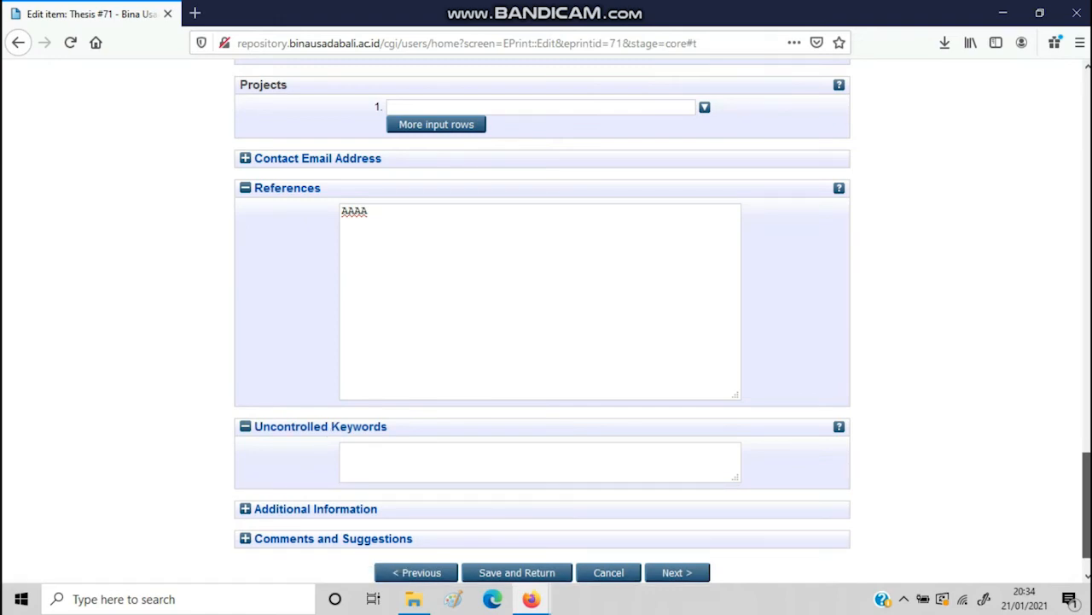
left_click_drag(1087, 453, 1087, 475)
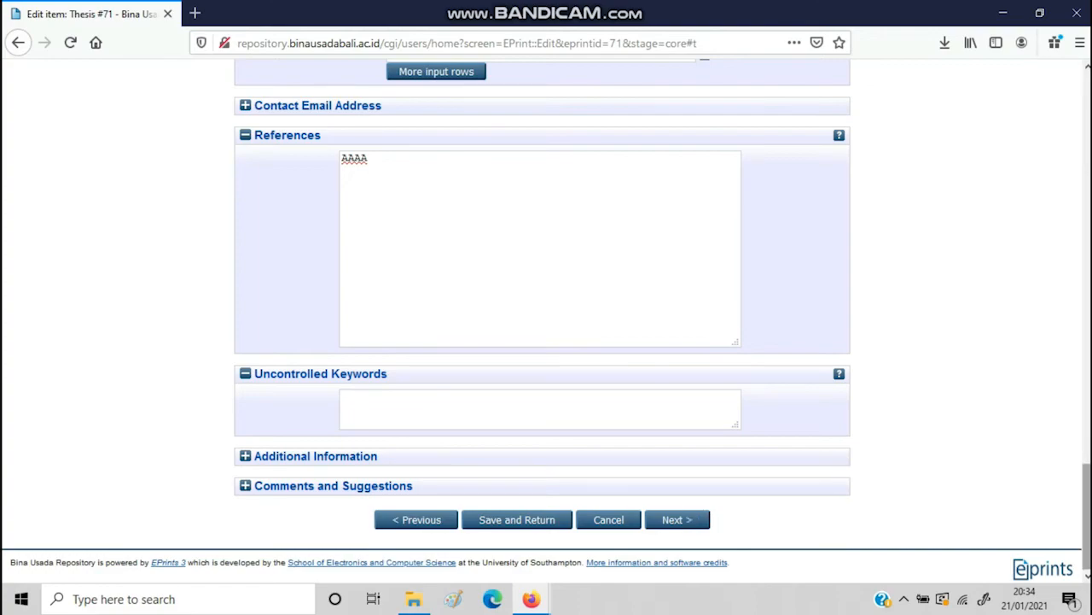
scroll(1066, 320, "up", 15)
scroll(1041, 162, "up", 10)
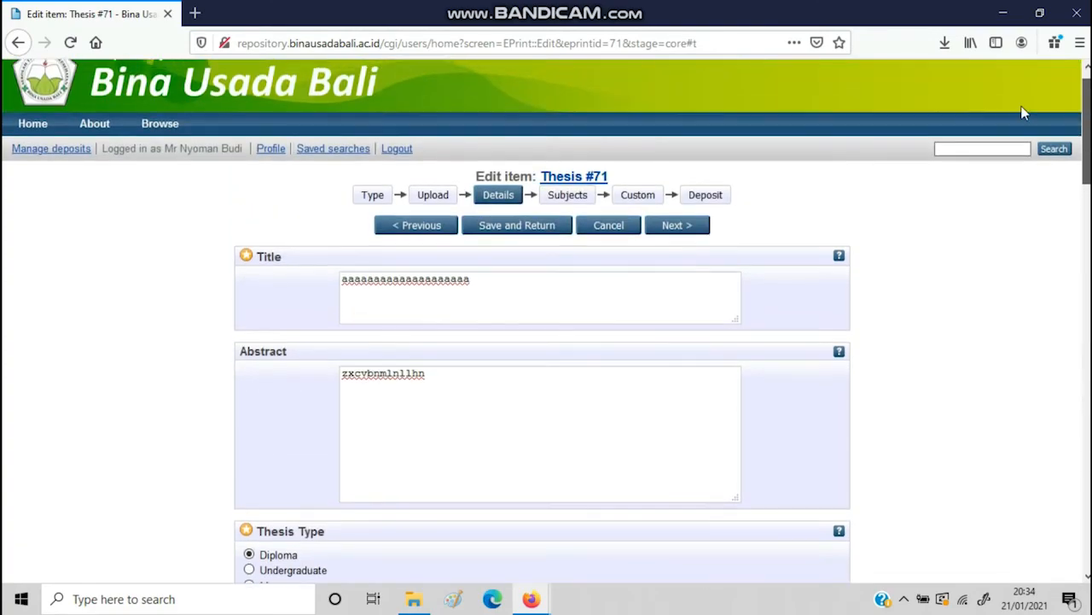
scroll(1024, 113, "down", 20)
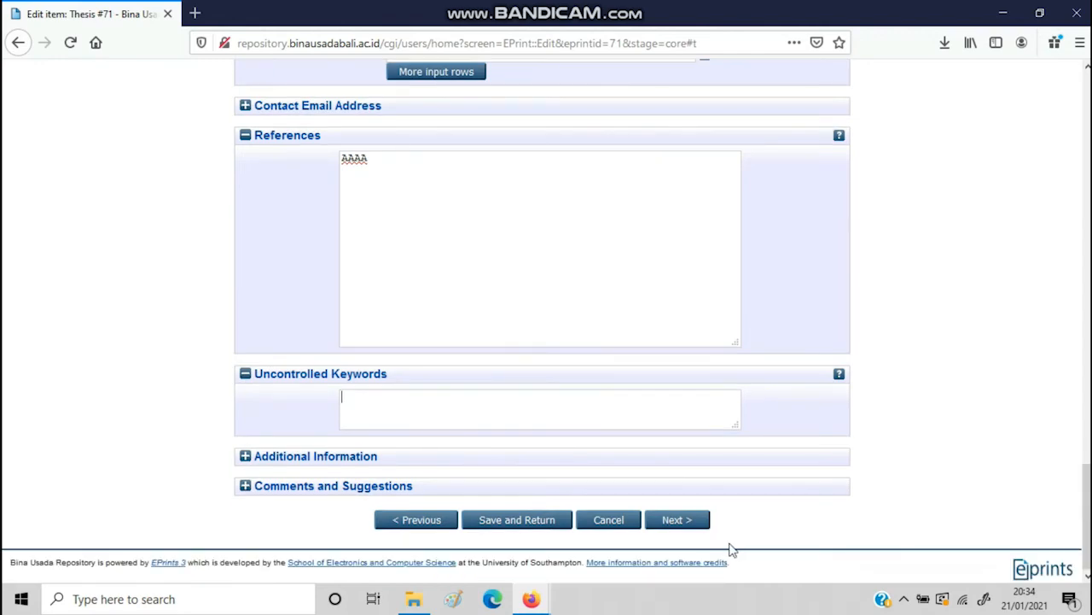
Add RG Gynecology and obstetrics under R Medicine as the subject, then proceed to the Custom stage
left_click(675, 520)
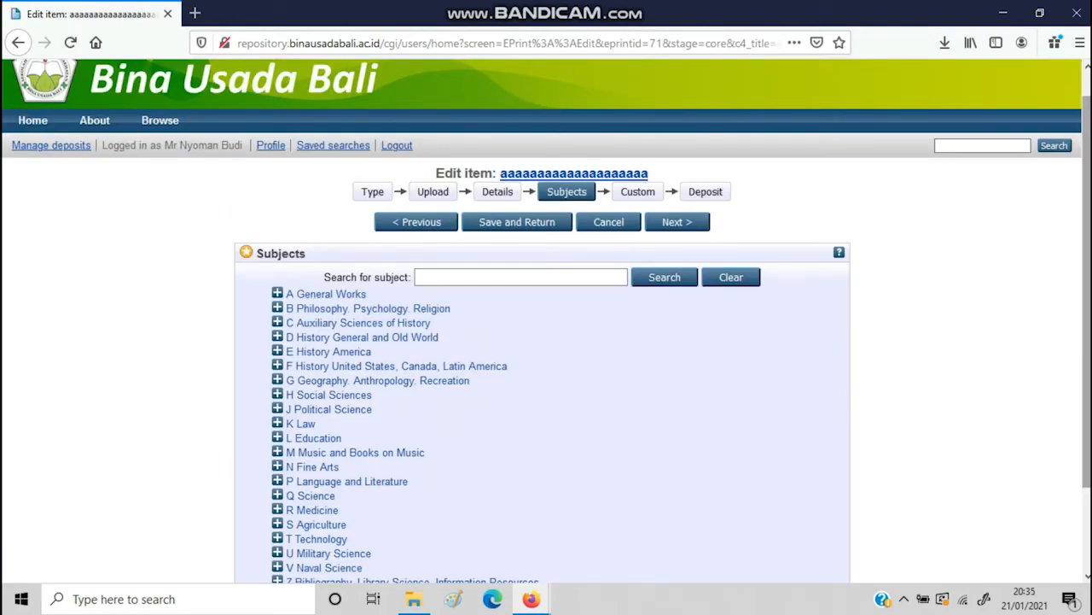
mouse_move(1087, 290)
left_mouse_down()
mouse_move(1087, 355)
mouse_move(1087, 287)
mouse_move(1088, 298)
left_mouse_up()
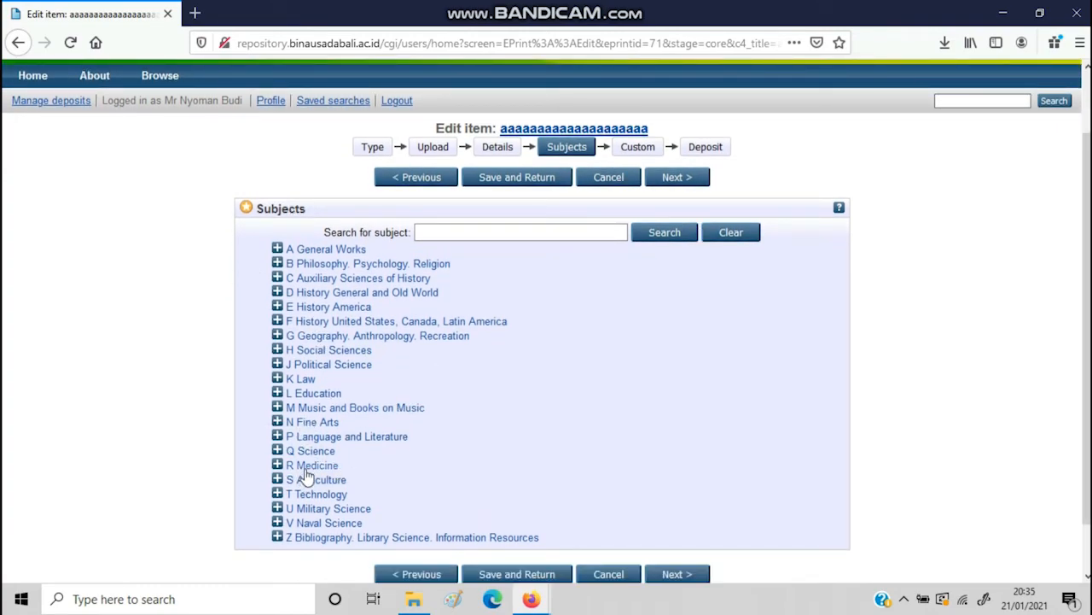
left_click(339, 472)
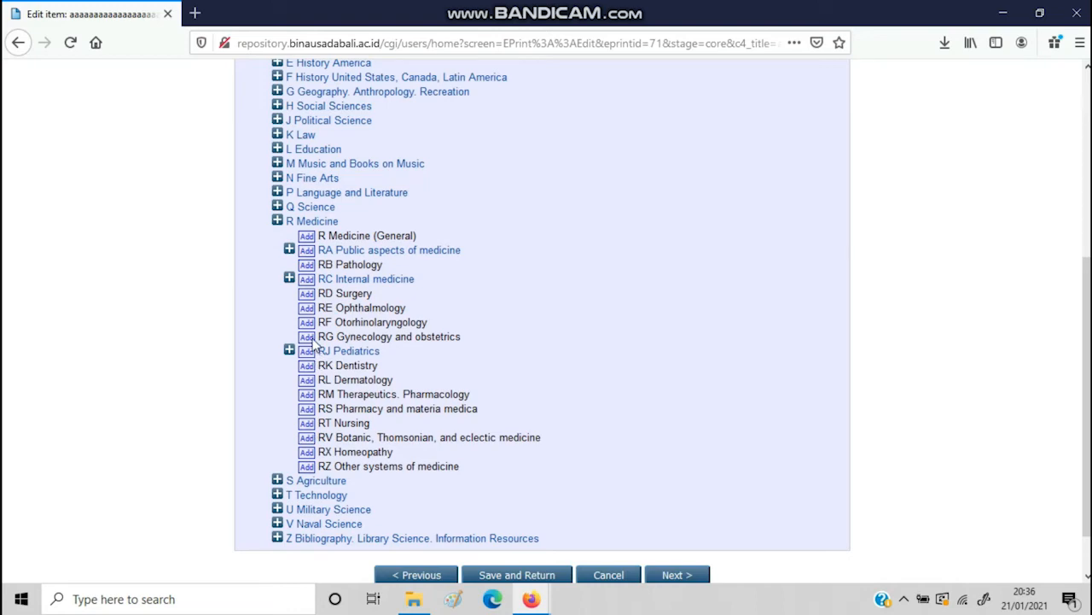
left_click(307, 337)
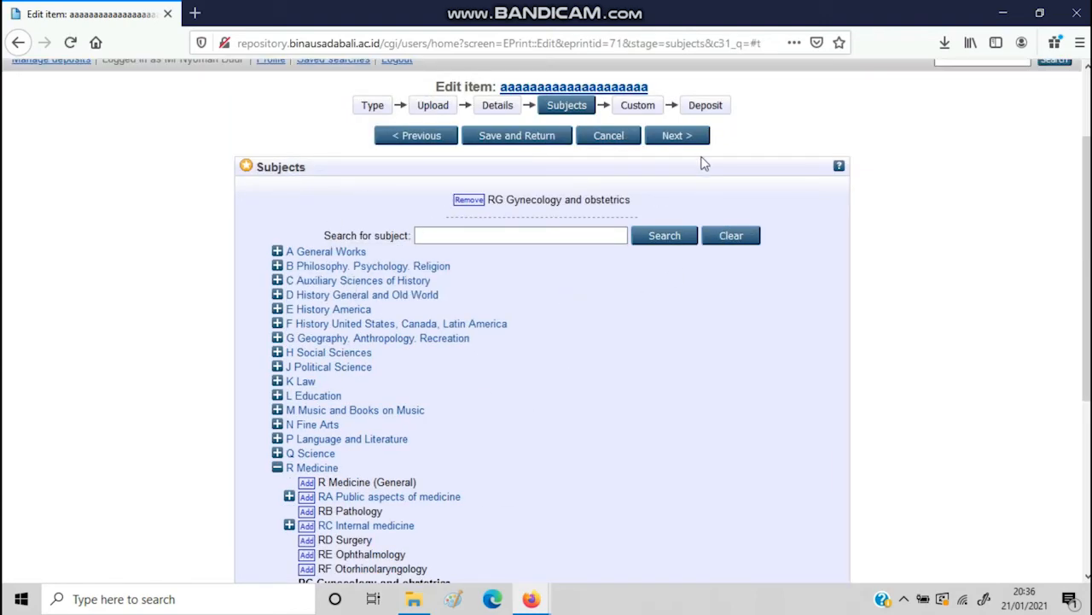
left_click(693, 139)
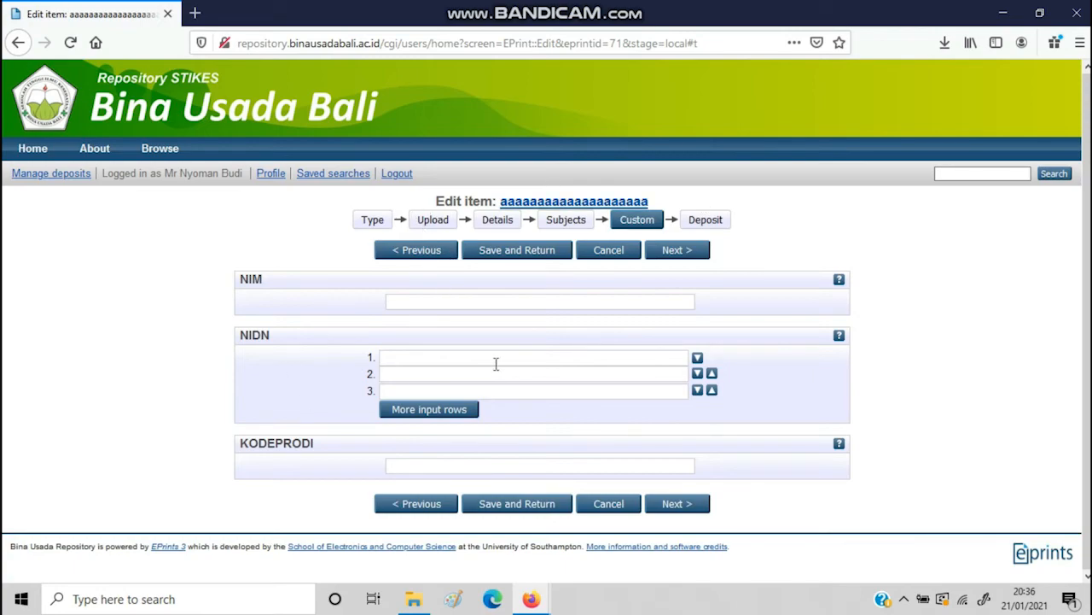
Fill NIM with the suggested student number and NIDN row 1 with the lecturer number
left_click(470, 305)
type("ni")
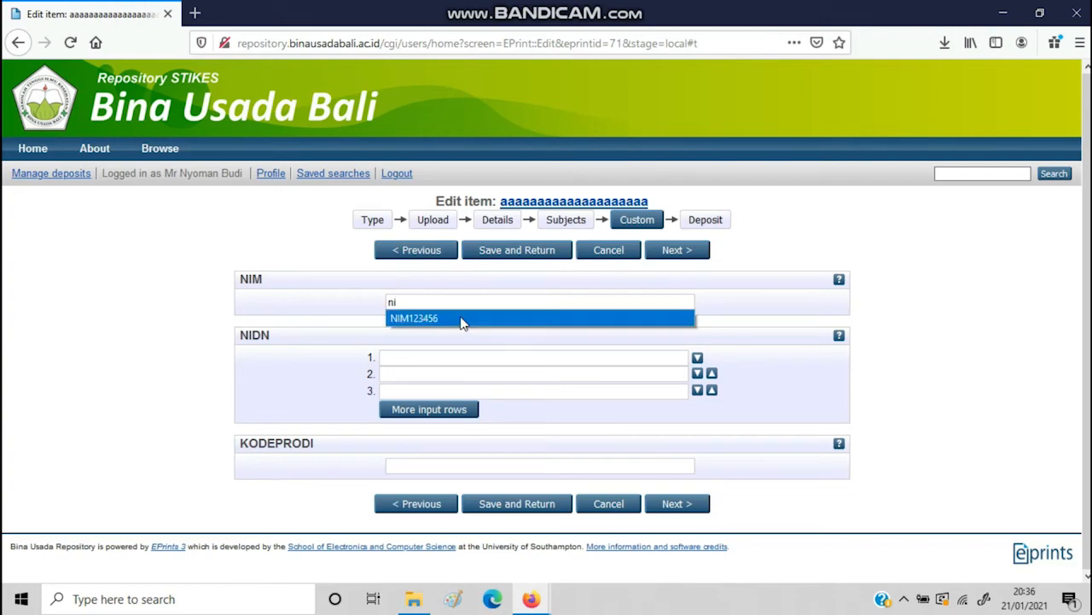
left_click(461, 322)
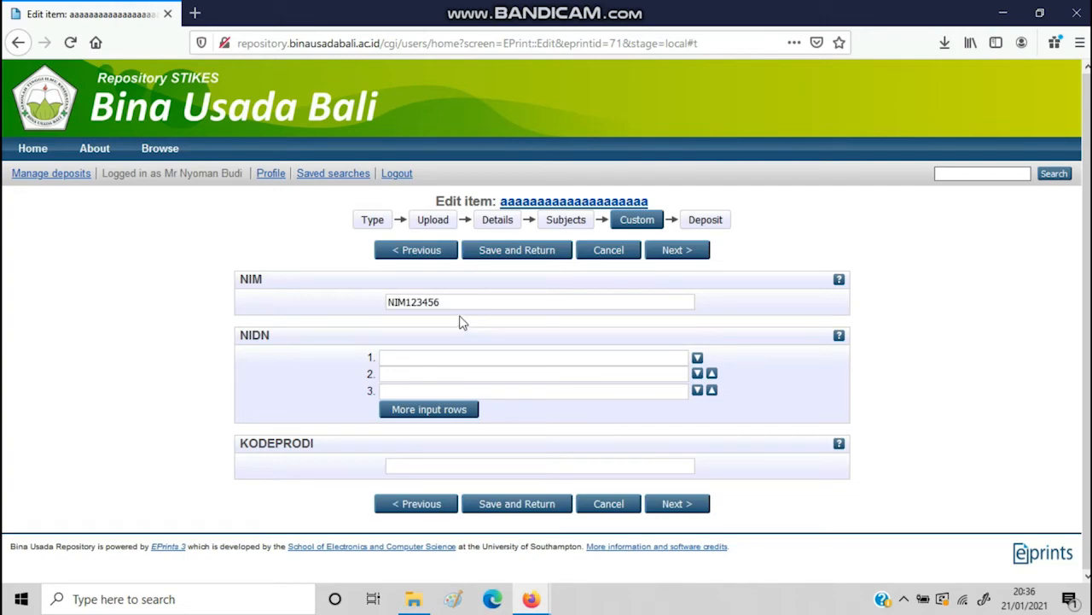
left_click(394, 357)
type("nid")
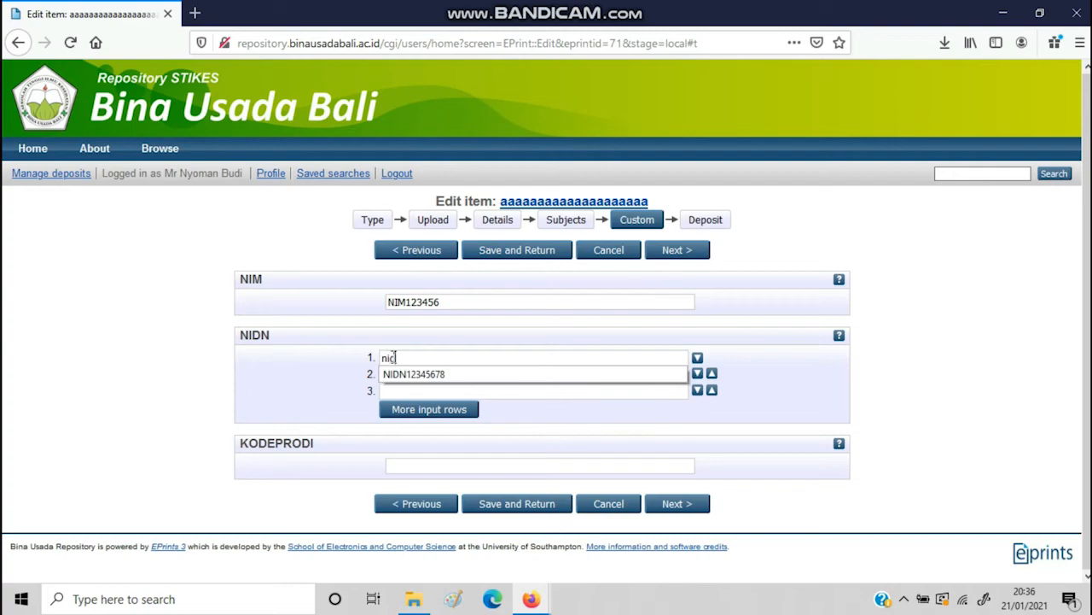
left_click(407, 375)
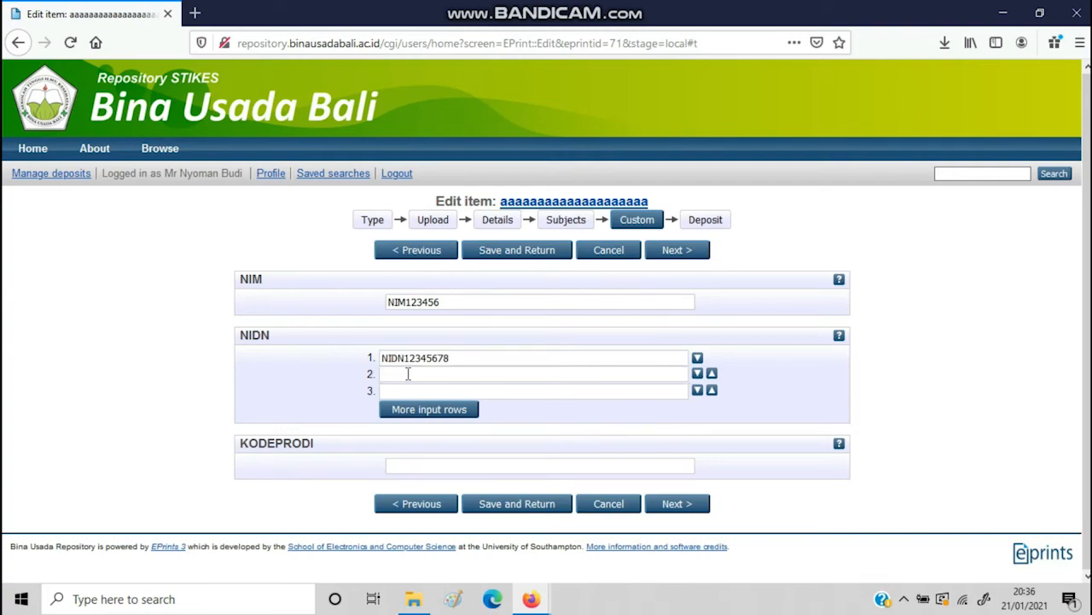
Fill NIDN row 2 and set KODEPRODI to KODEPRODI14201#Ilmu Keperawatan, then continue to Deposit
left_click(408, 373)
type("ni")
left_click(410, 390)
left_click(432, 466)
type("k")
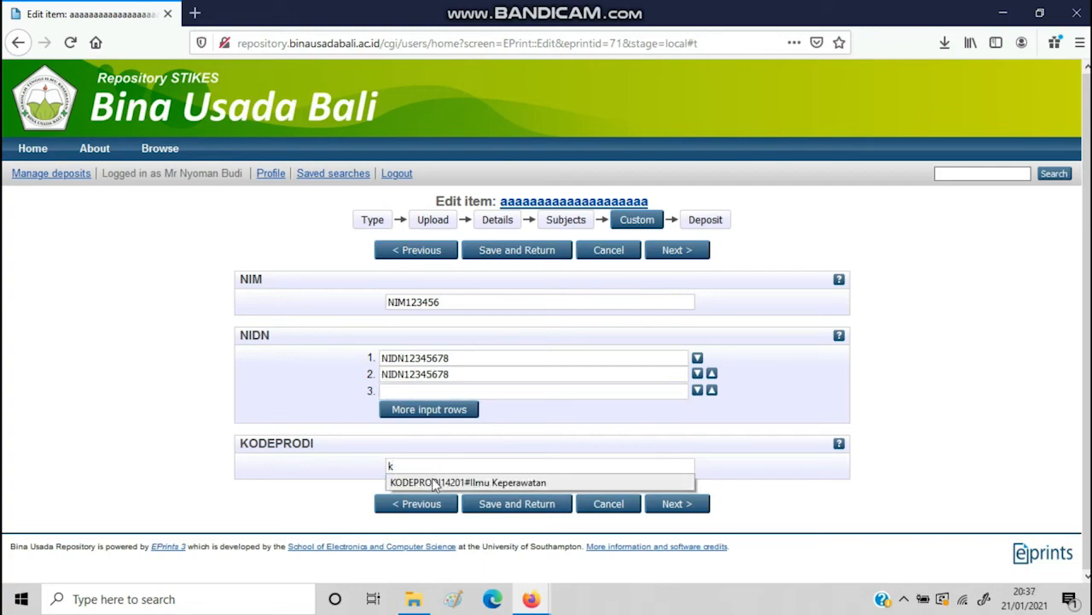
left_click(436, 483)
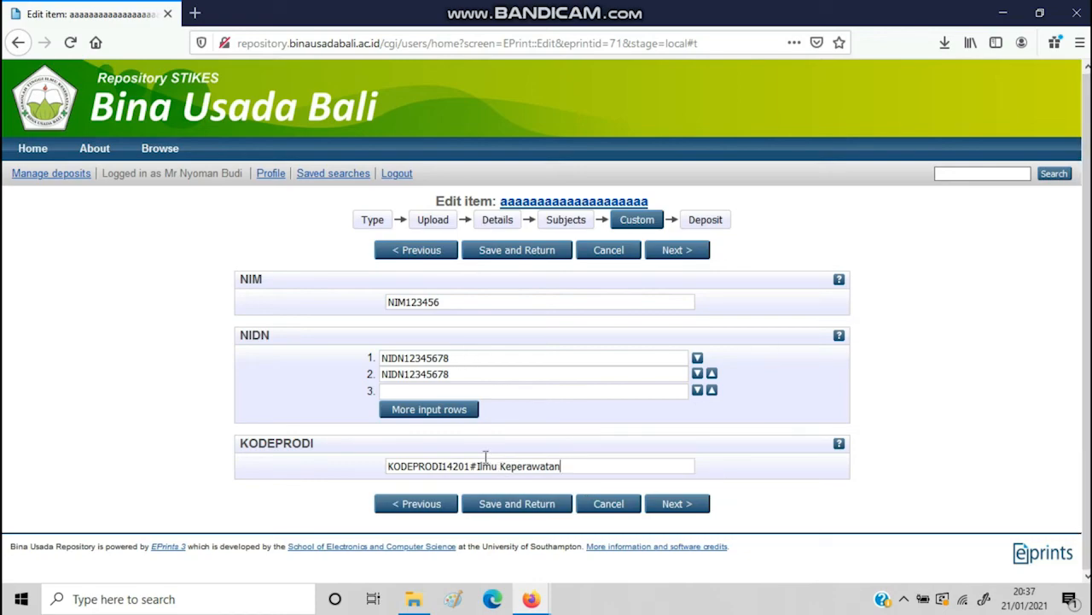
left_click(676, 504)
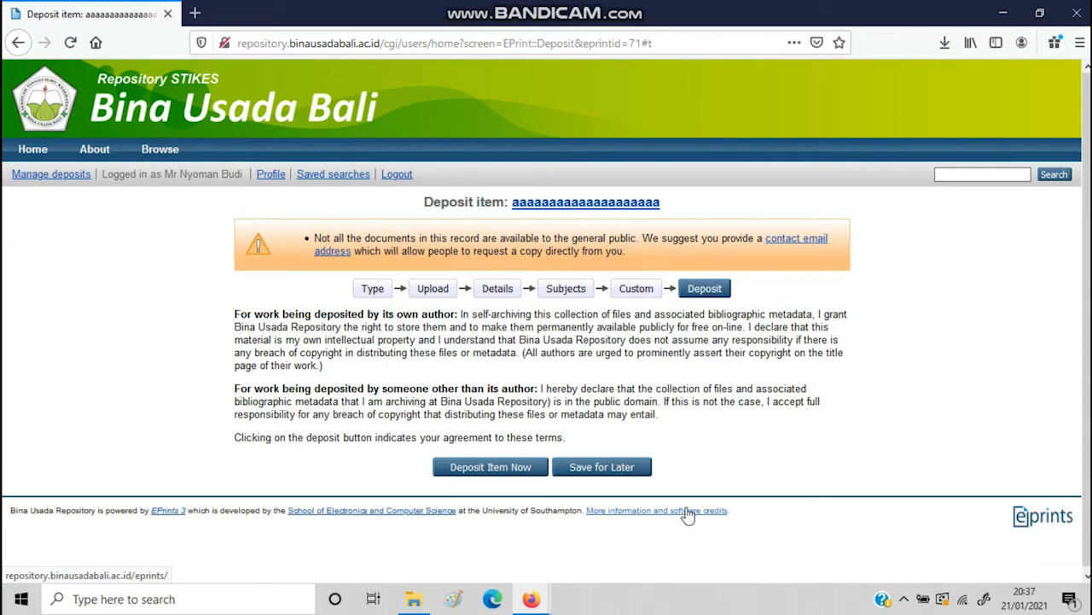
Deposit the thesis item now
left_click(513, 479)
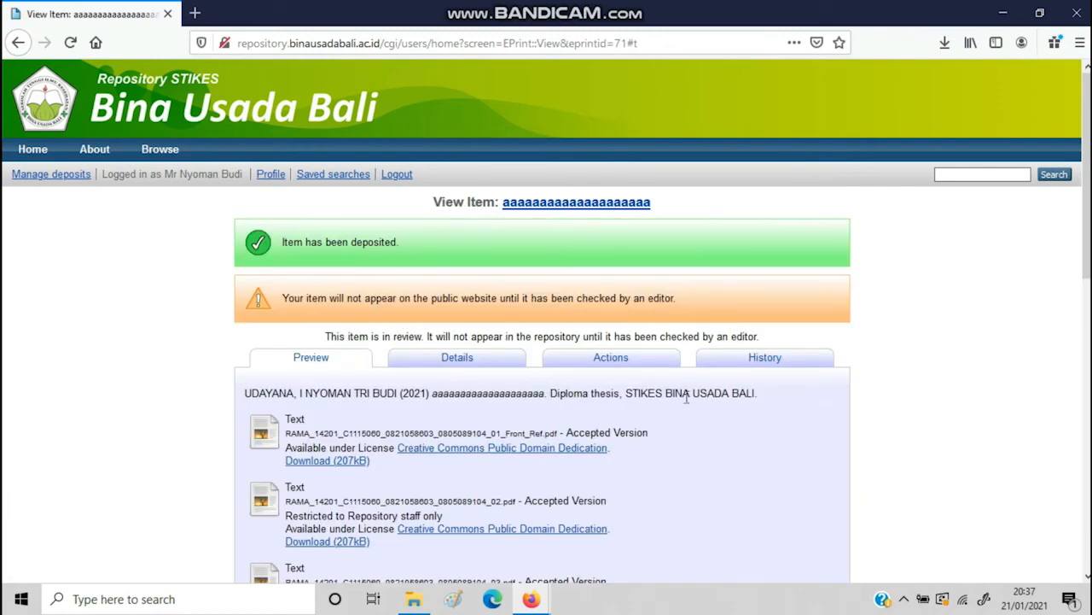